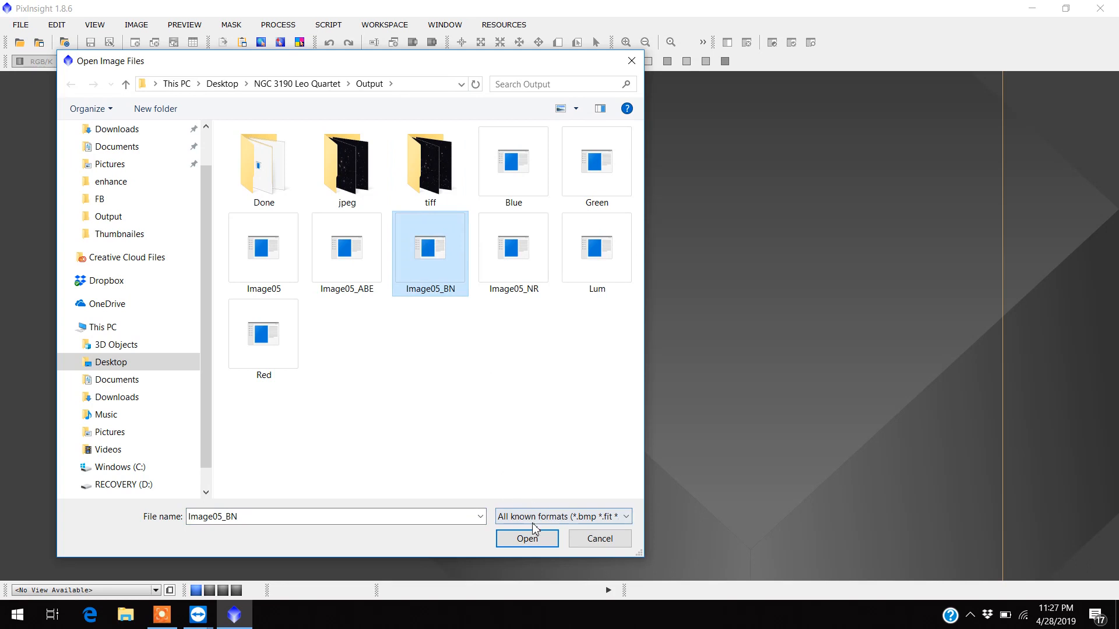
# Open the Image05_BN image from the Output folder and bring up the ScreenTransferFunction process.
pyautogui.click(528, 539)
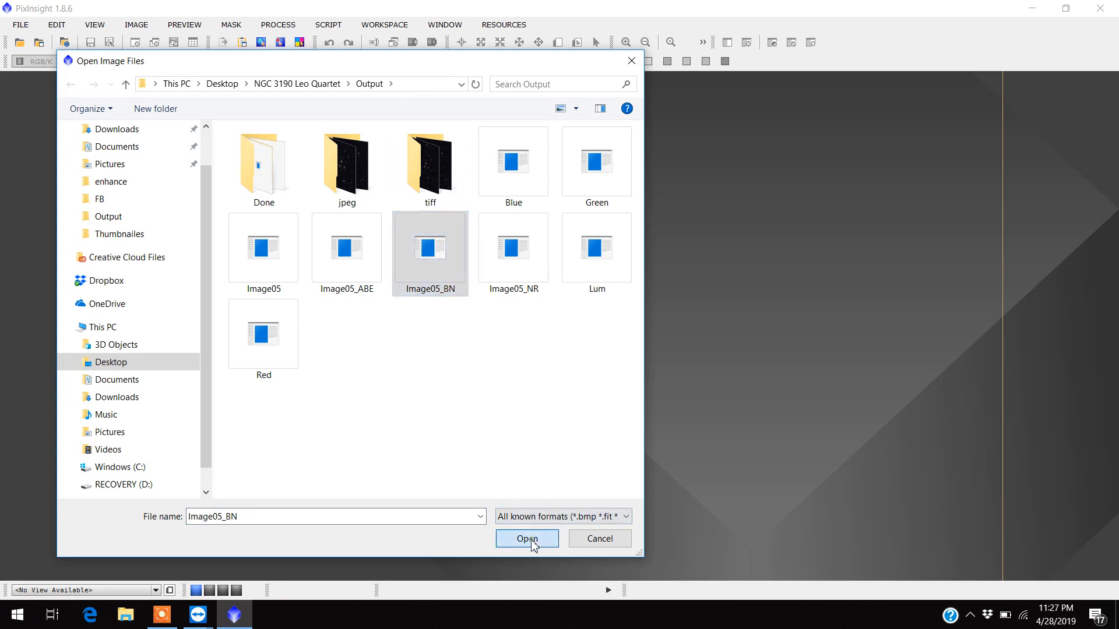
pyautogui.moveTo(354, 80); pyautogui.dragTo(416, 96)
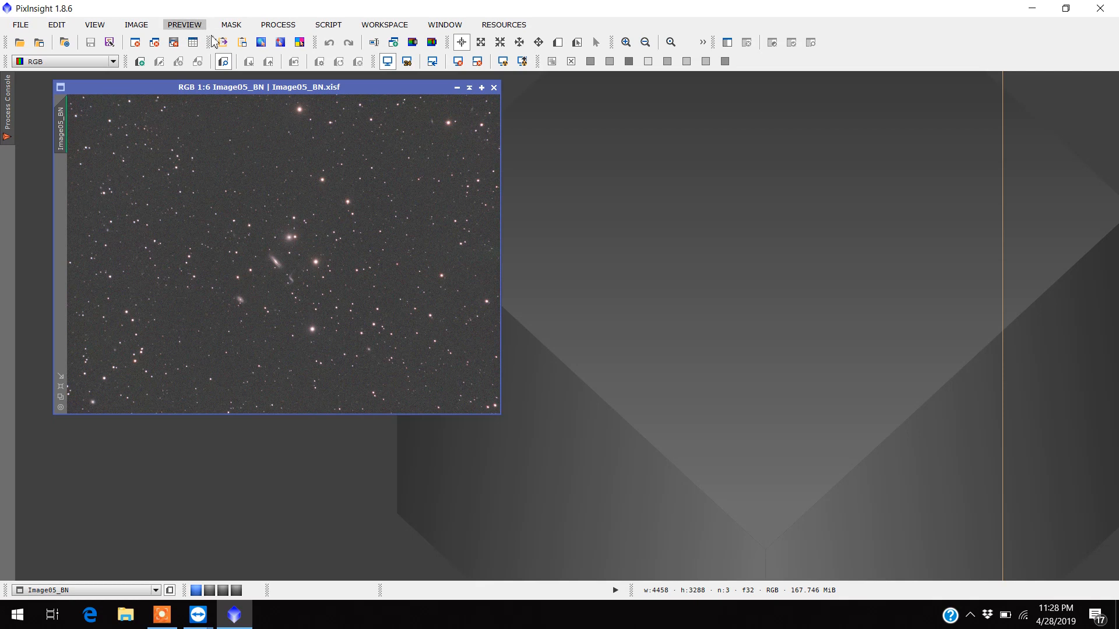
pyautogui.click(271, 24)
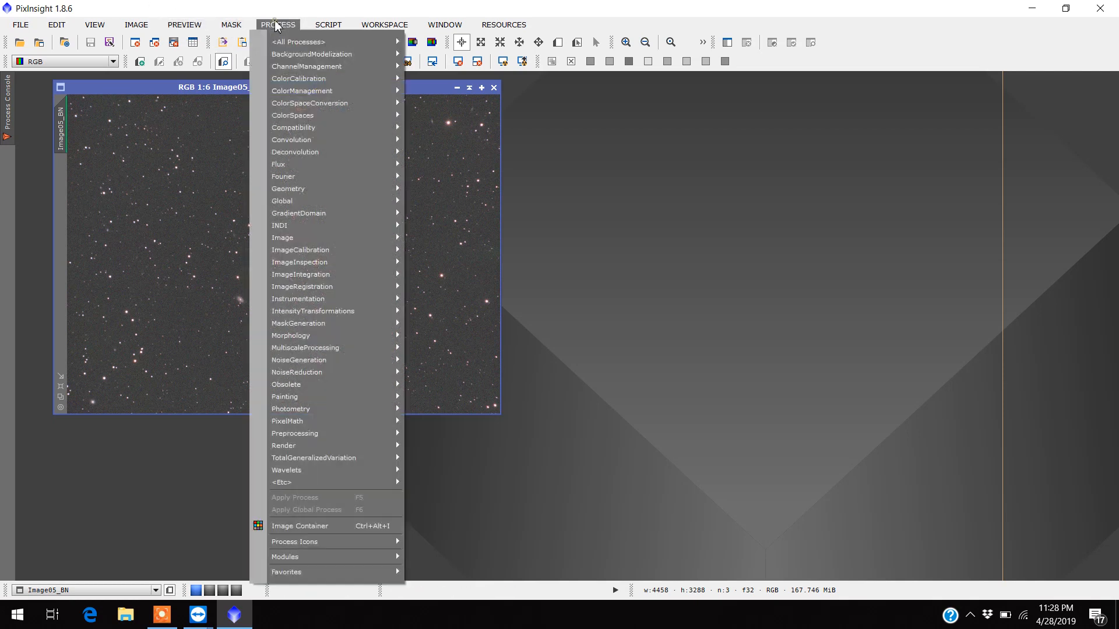
pyautogui.moveTo(320, 45)
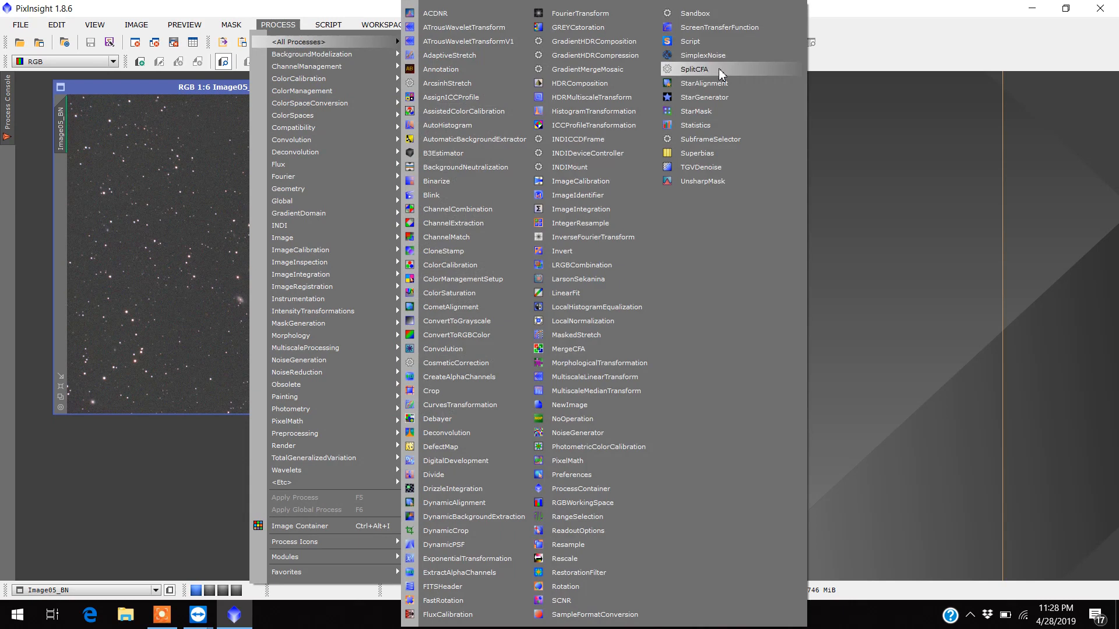
pyautogui.click(719, 27)
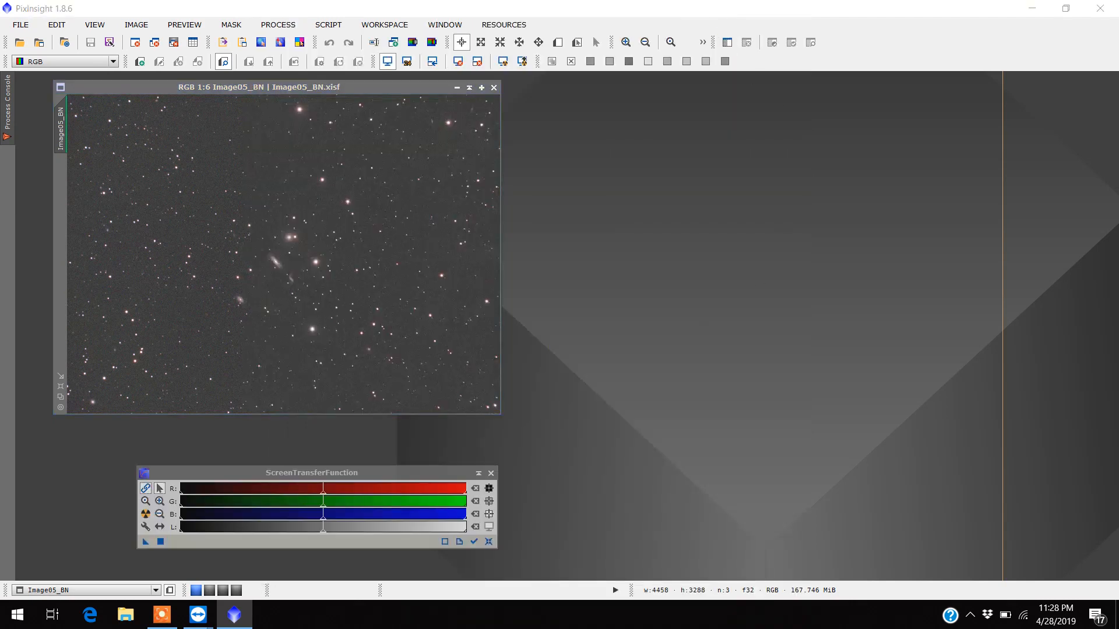
pyautogui.moveTo(436, 470); pyautogui.dragTo(449, 471)
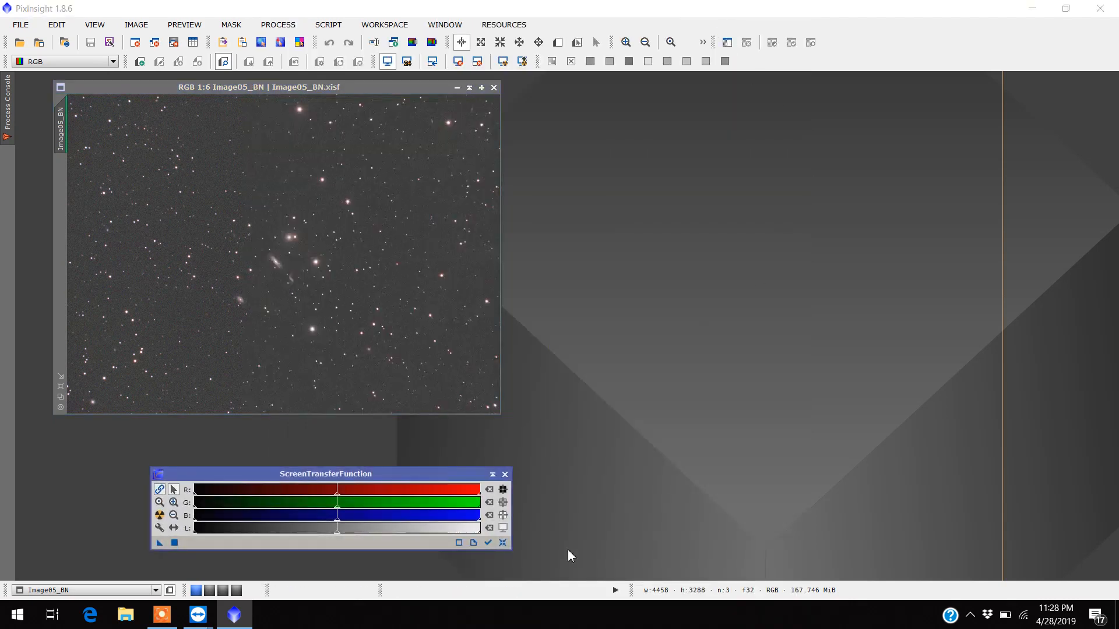
# Reset the ScreenTransferFunction settings and remove the screen stretch from Image05_BN to show its linear data.
pyautogui.click(504, 543)
pyautogui.click(146, 29)
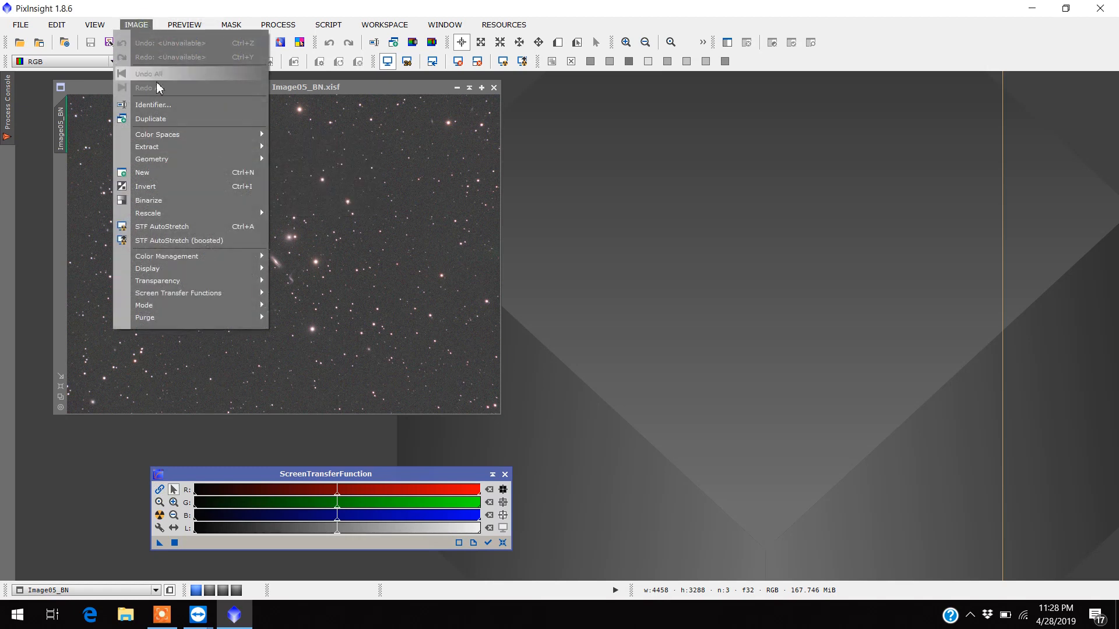
pyautogui.moveTo(177, 296)
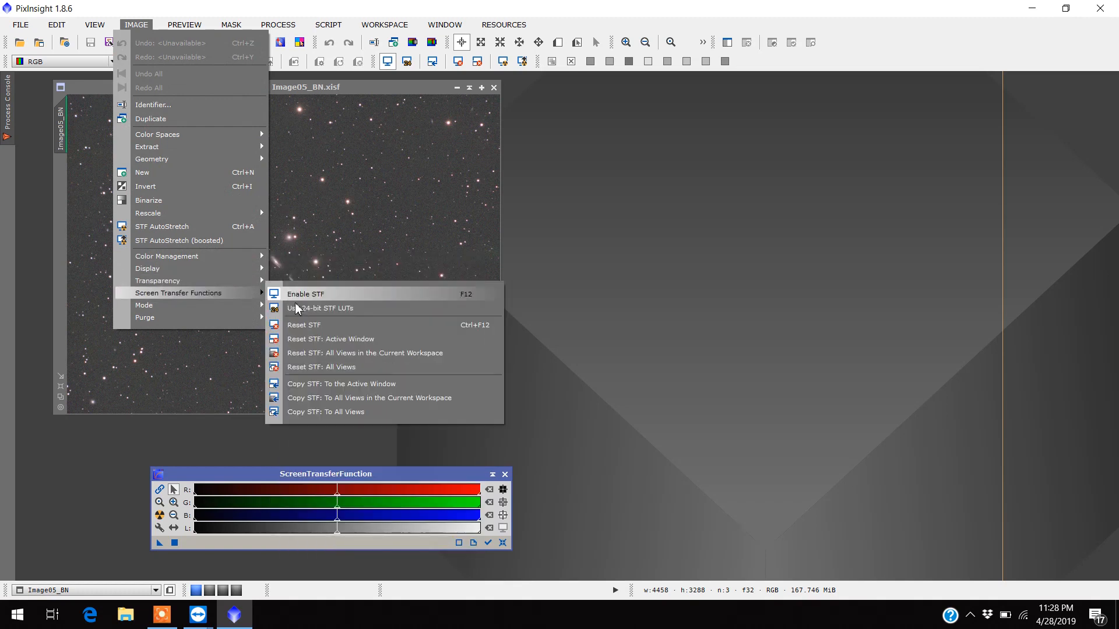
pyautogui.click(314, 328)
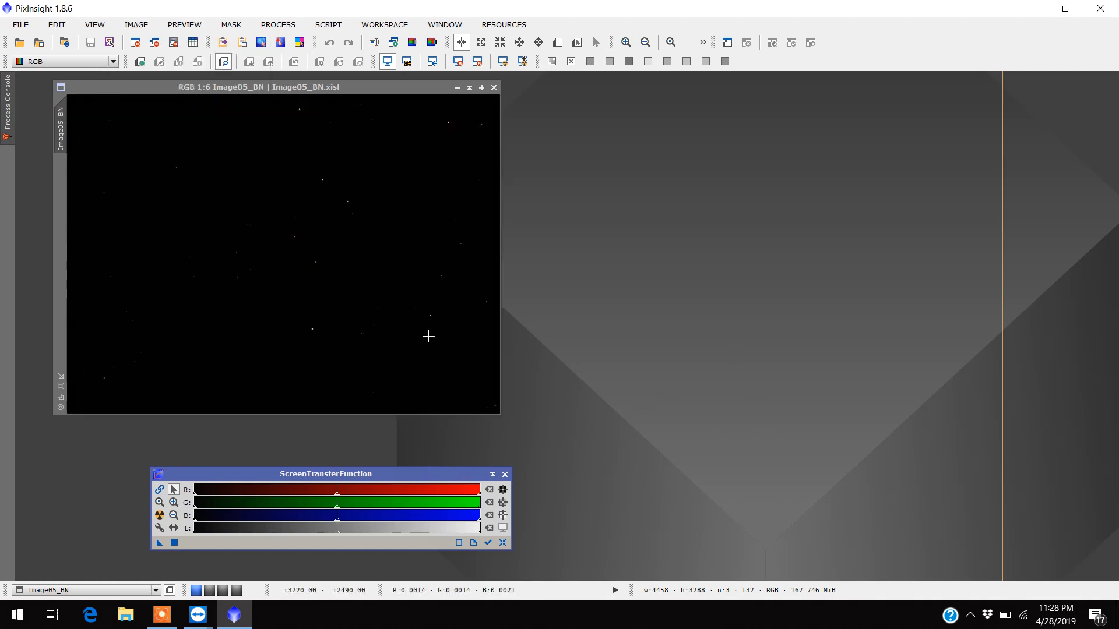
# Auto-stretch the display of Image05_BN with ScreenTransferFunction.
pyautogui.moveTo(347, 85); pyautogui.dragTo(350, 85)
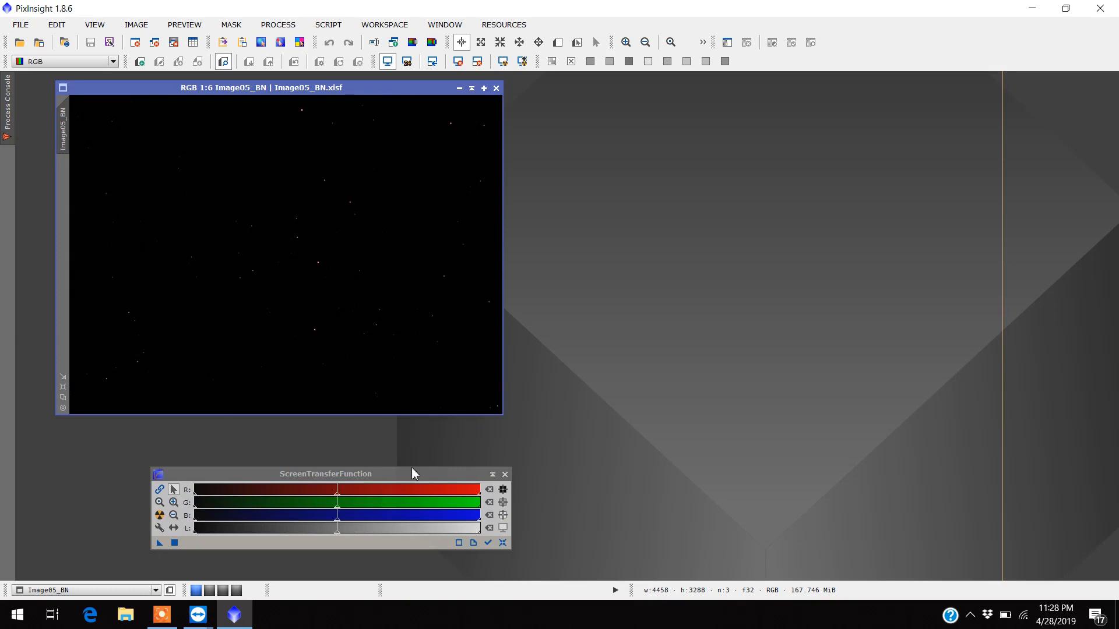
pyautogui.moveTo(227, 475); pyautogui.dragTo(218, 469)
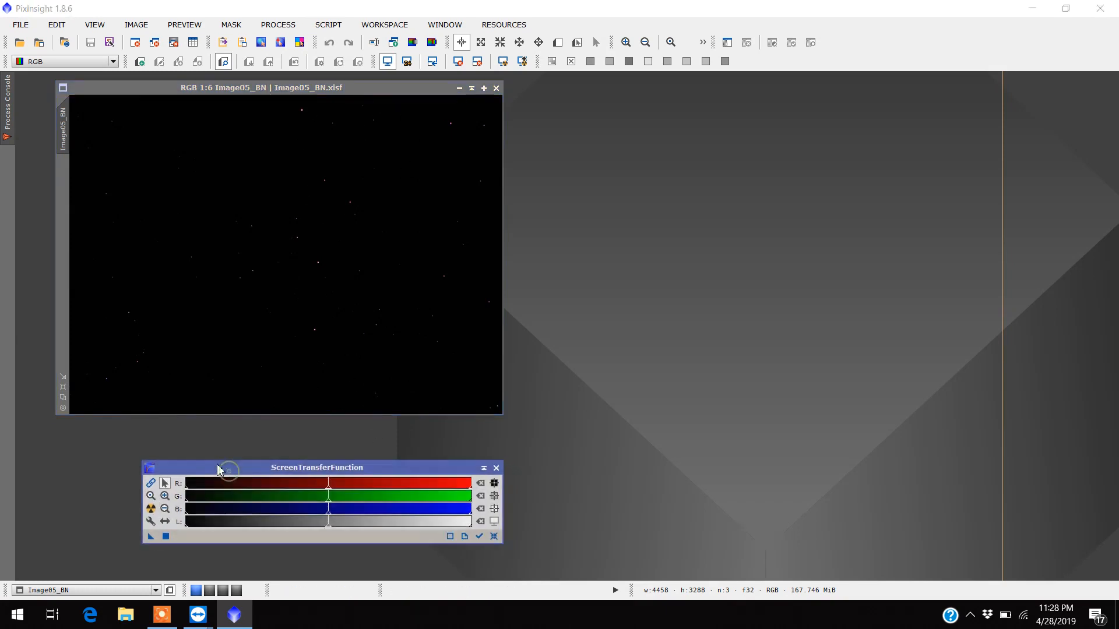
pyautogui.click(152, 510)
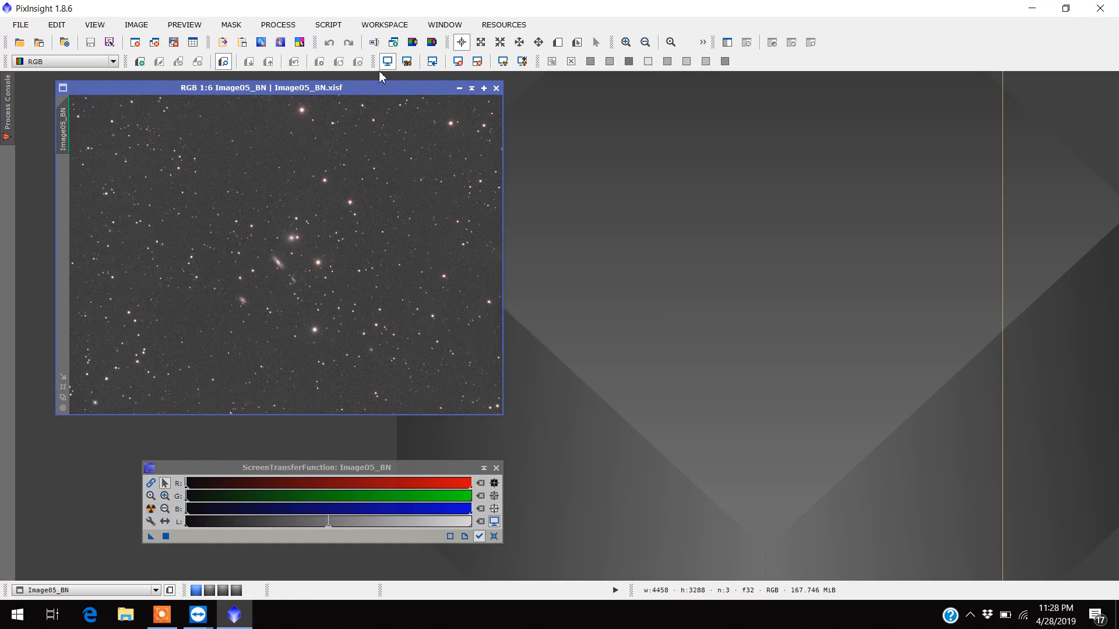
pyautogui.moveTo(388, 85); pyautogui.dragTo(392, 89)
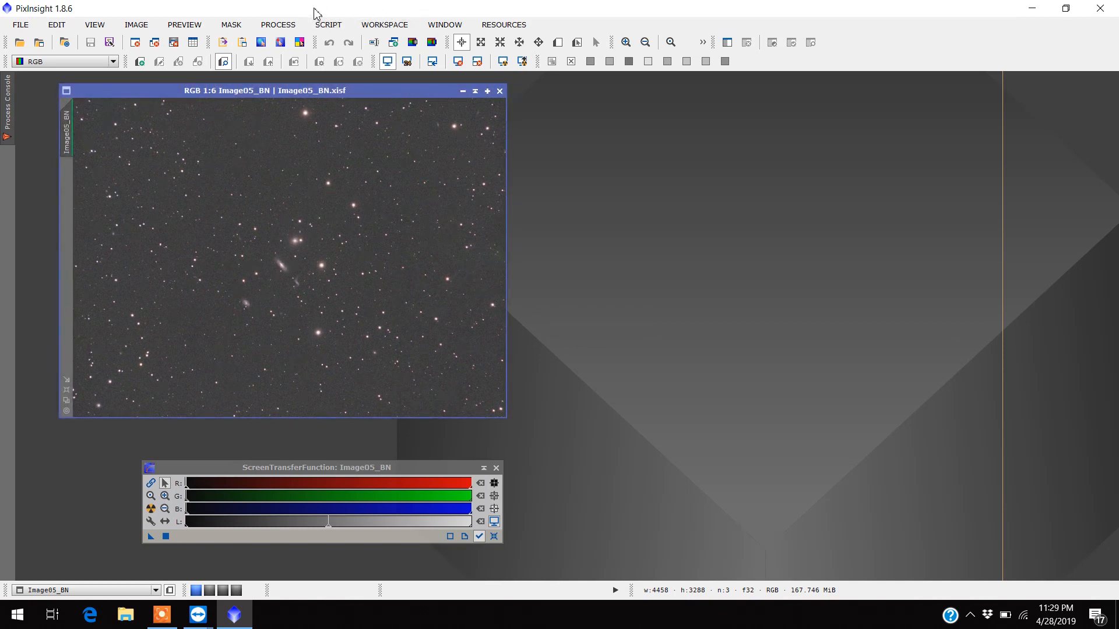
# Open the ACDNR noise reduction process and place its window clear of the image.
pyautogui.click(272, 26)
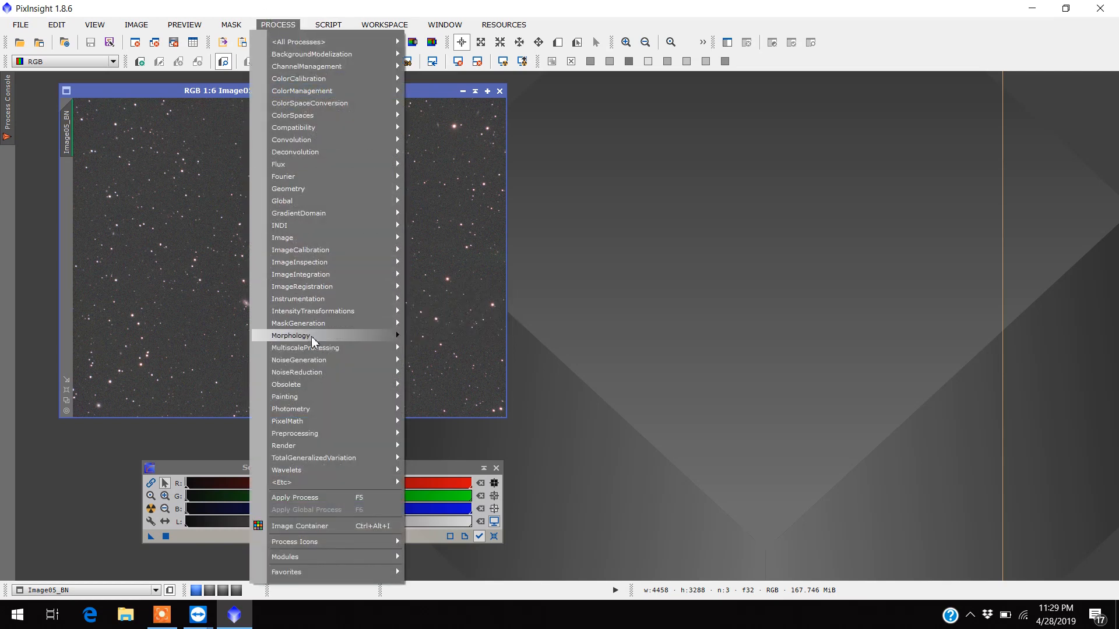
pyautogui.moveTo(314, 313)
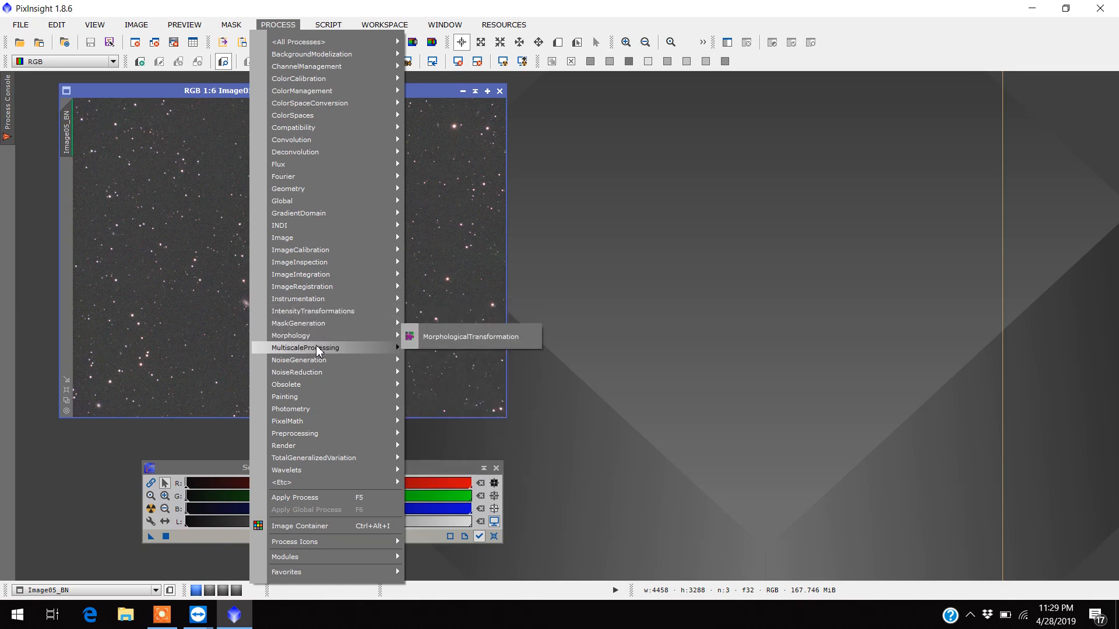
pyautogui.moveTo(316, 348)
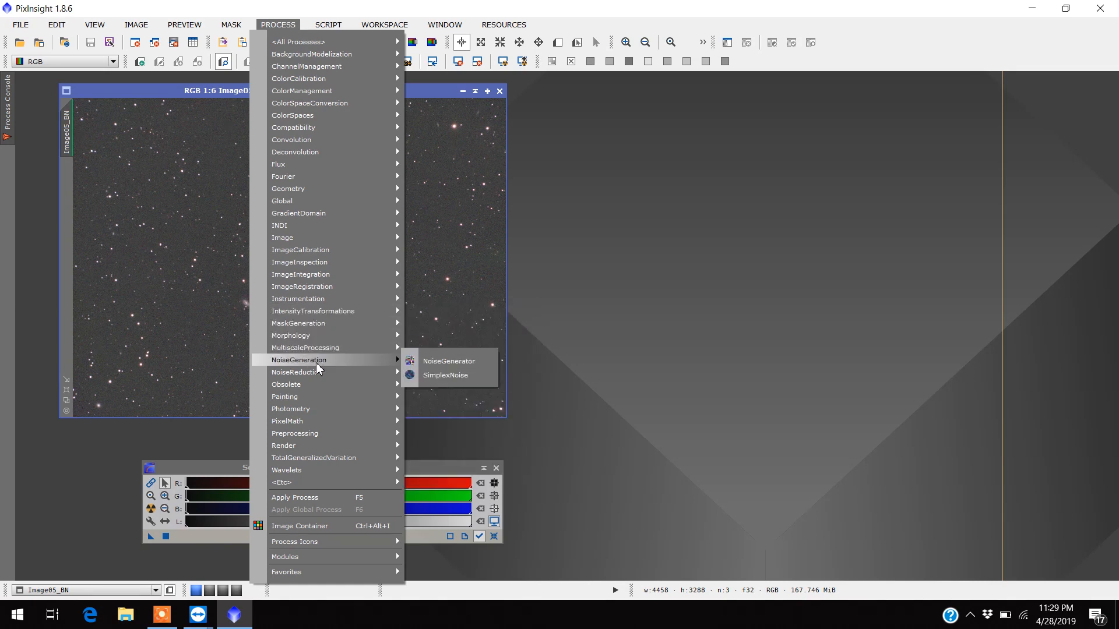
pyautogui.moveTo(324, 374)
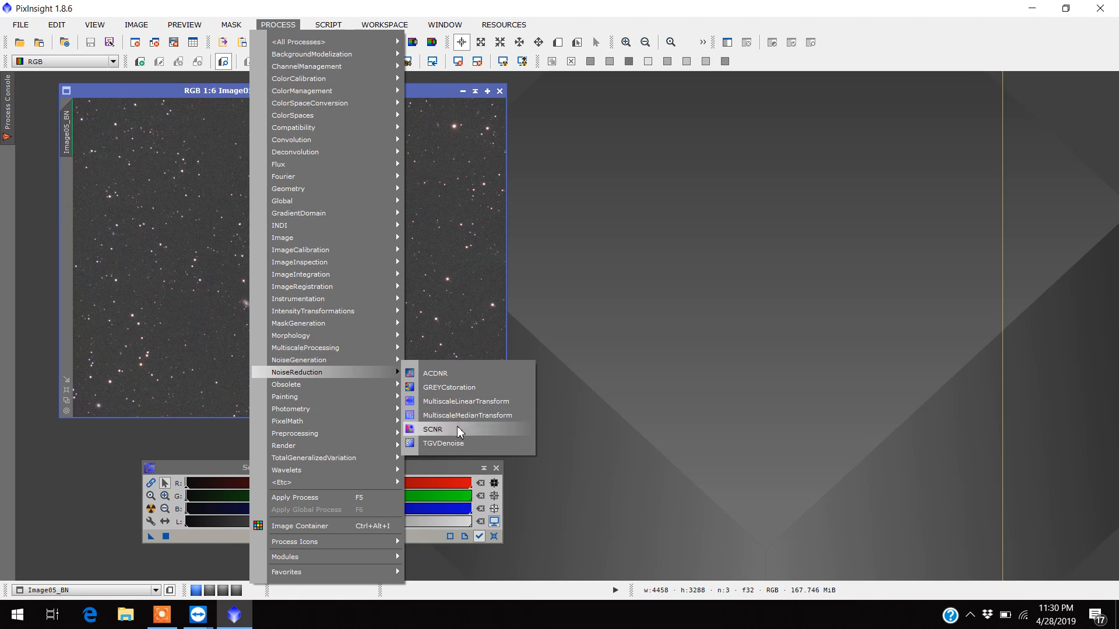
pyautogui.click(452, 379)
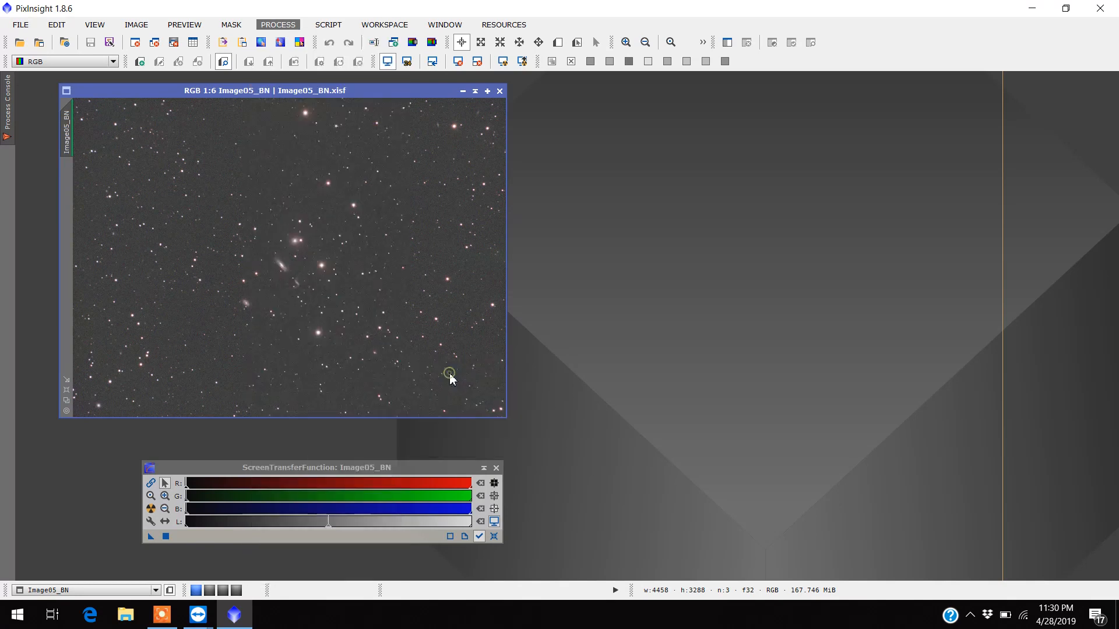
pyautogui.moveTo(903, 109); pyautogui.dragTo(996, 115)
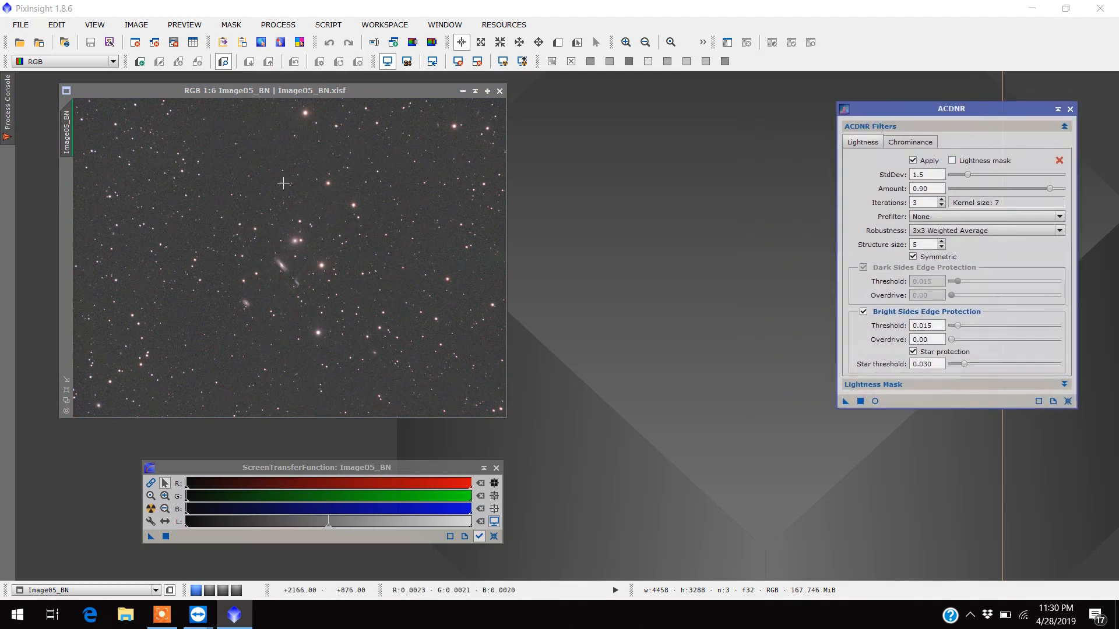
pyautogui.moveTo(355, 93)
pyautogui.mouseDown()
pyautogui.moveTo(342, 92)
pyautogui.moveTo(355, 94)
pyautogui.mouseUp()
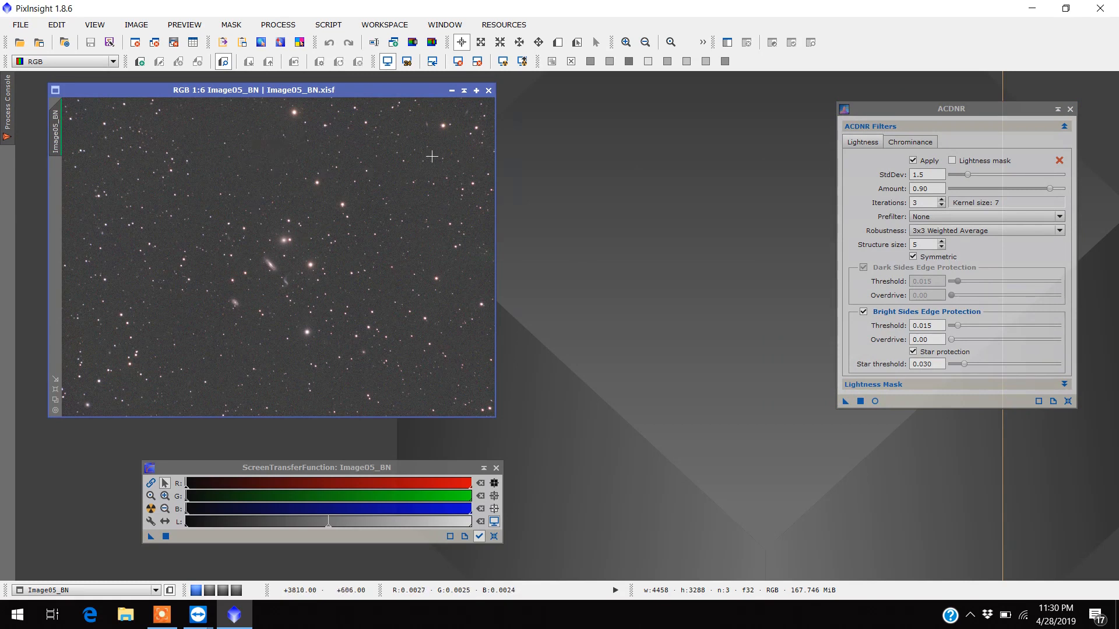
pyautogui.moveTo(1007, 107); pyautogui.dragTo(1027, 108)
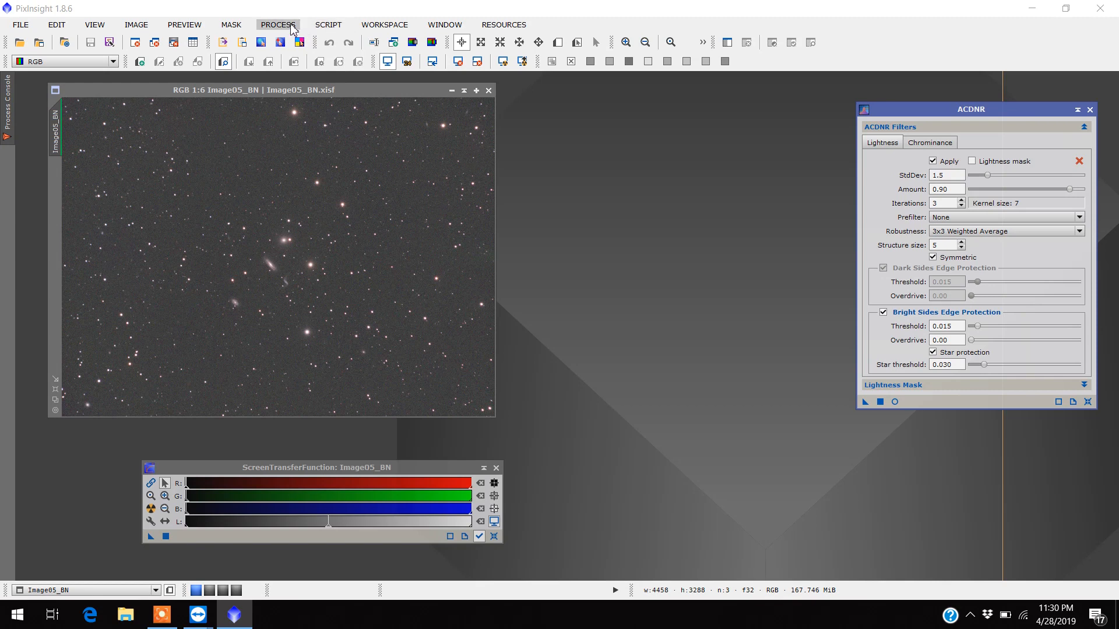
# Extract the lightness component of Image05_BN as a new grayscale image and set it apart from the original.
pyautogui.click(412, 42)
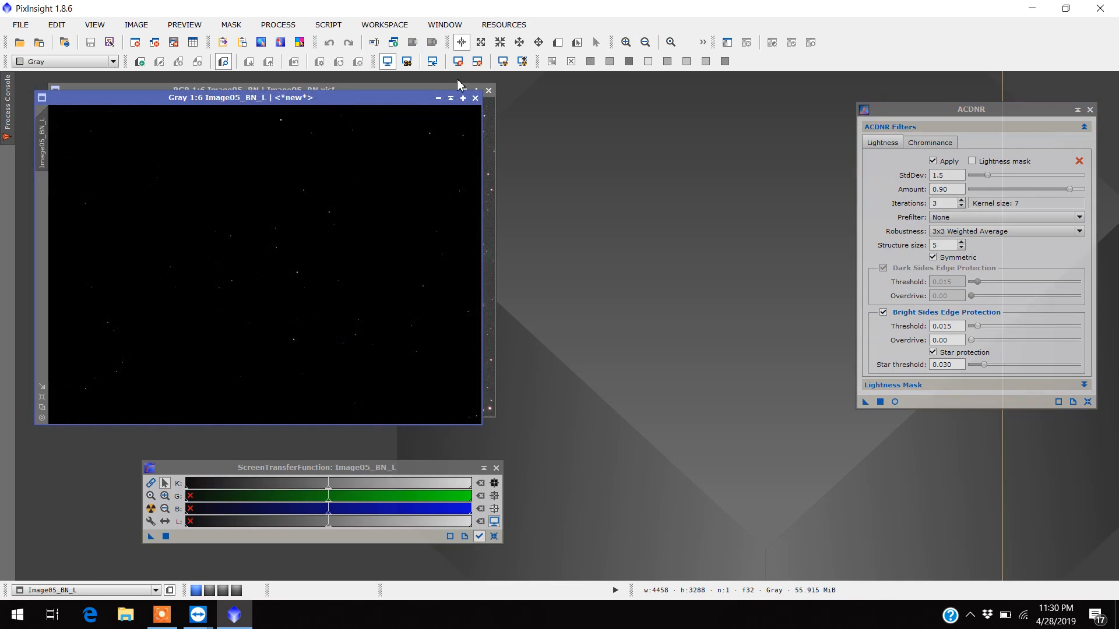
pyautogui.moveTo(352, 99); pyautogui.dragTo(671, 117)
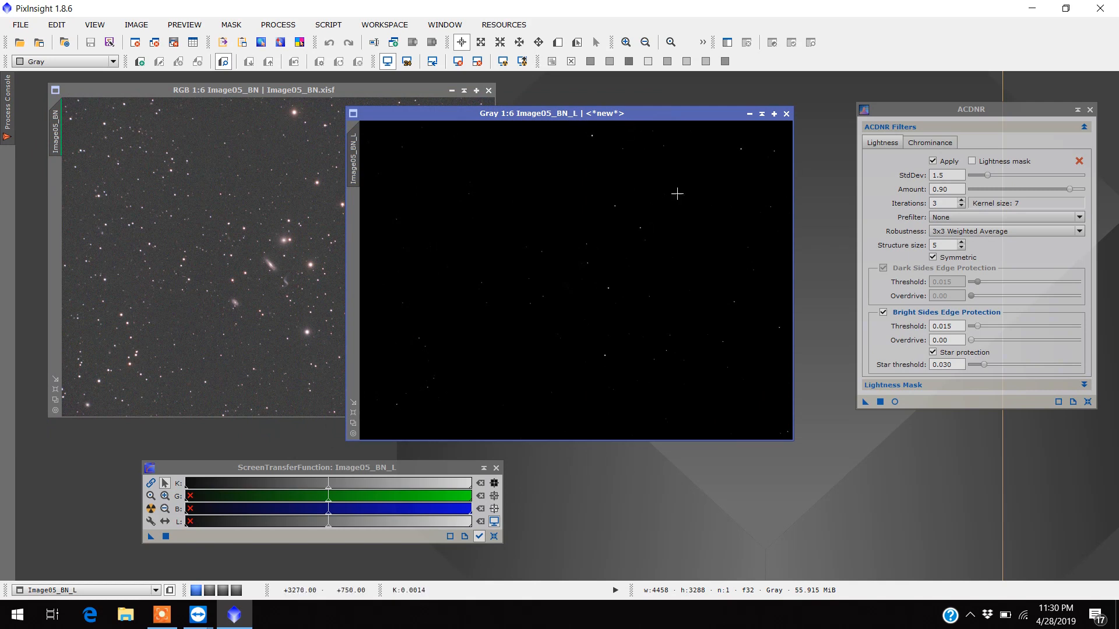
pyautogui.moveTo(685, 111); pyautogui.dragTo(708, 107)
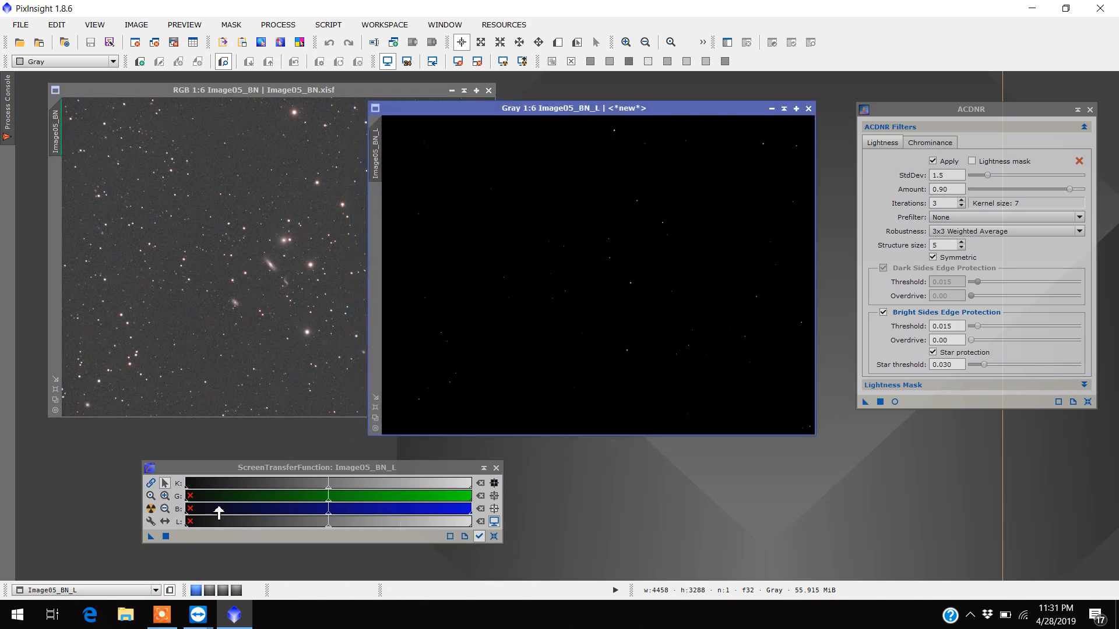
# Auto-stretch the display of the extracted lightness image and collapse the ACDNR window out of the way.
pyautogui.moveTo(263, 465); pyautogui.dragTo(248, 465)
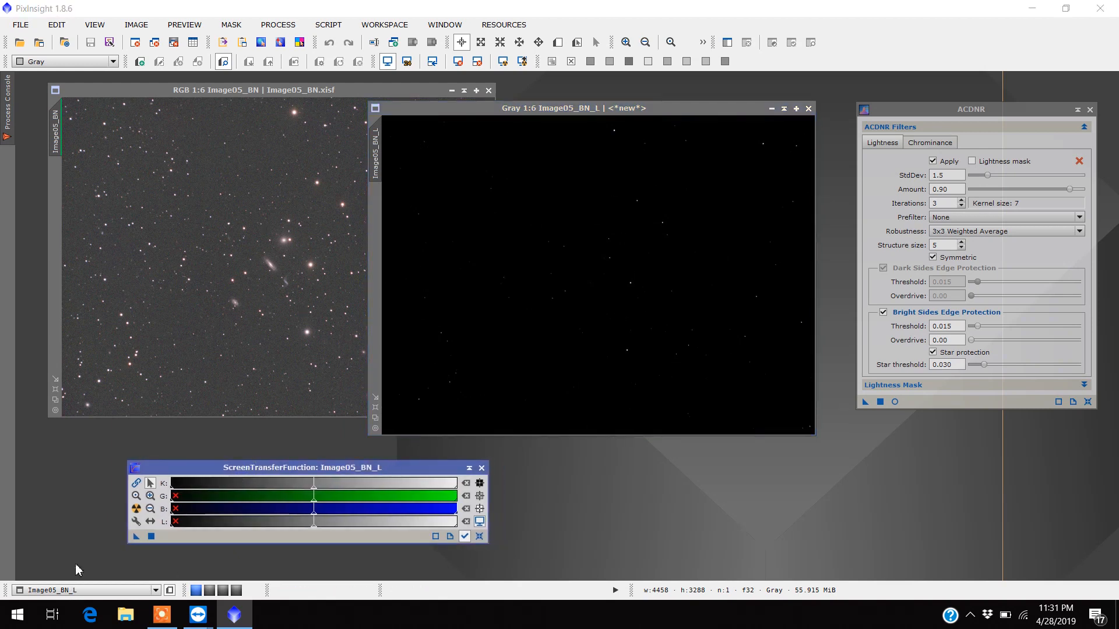
pyautogui.click(135, 509)
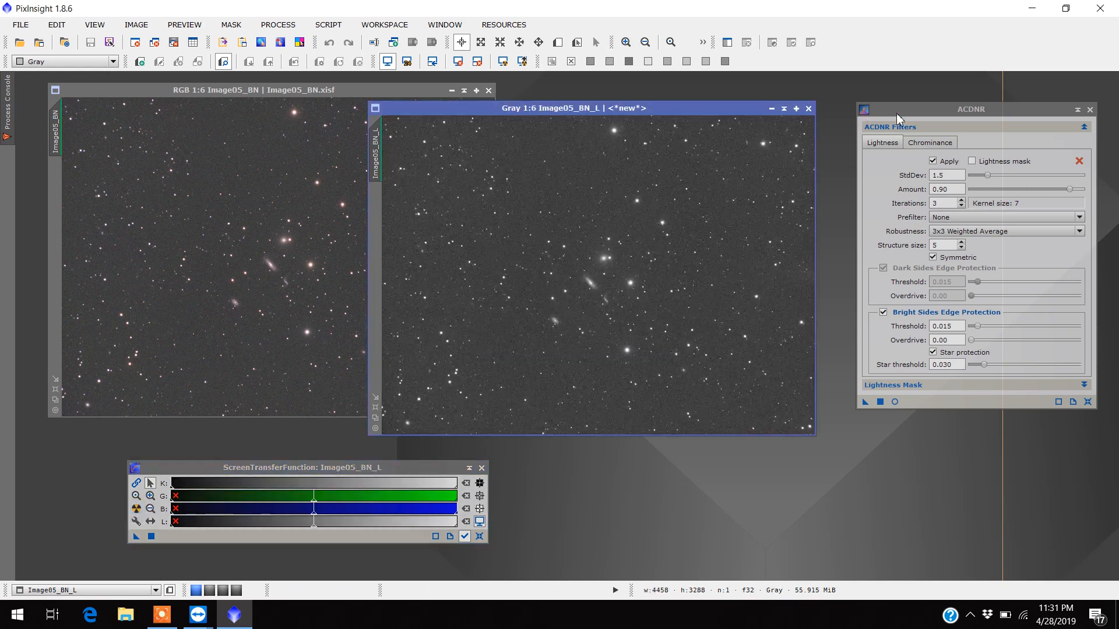
pyautogui.click(1089, 109)
# Reset the lightness image's screen stretch to show its linear state and auto-stretch it again.
pyautogui.moveTo(702, 108); pyautogui.dragTo(882, 97)
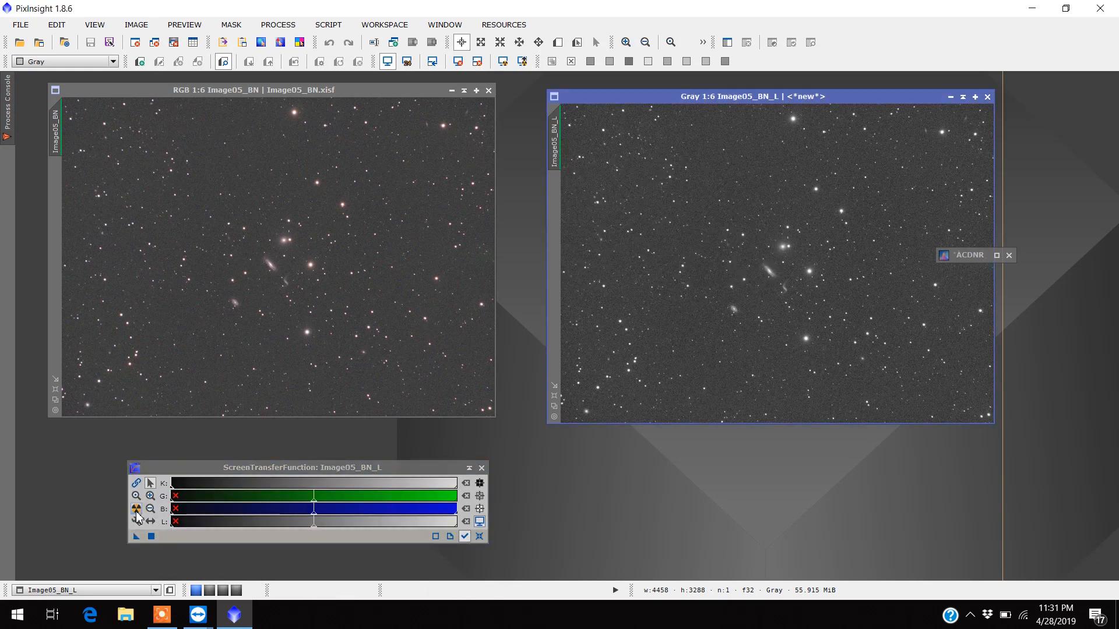
pyautogui.click(479, 536)
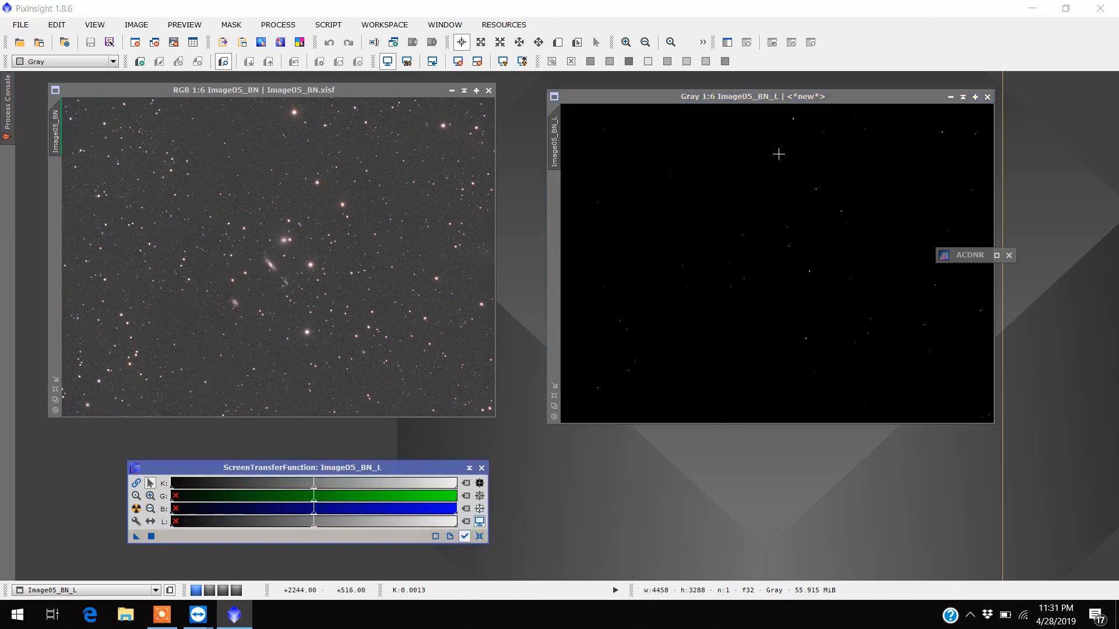
pyautogui.click(136, 509)
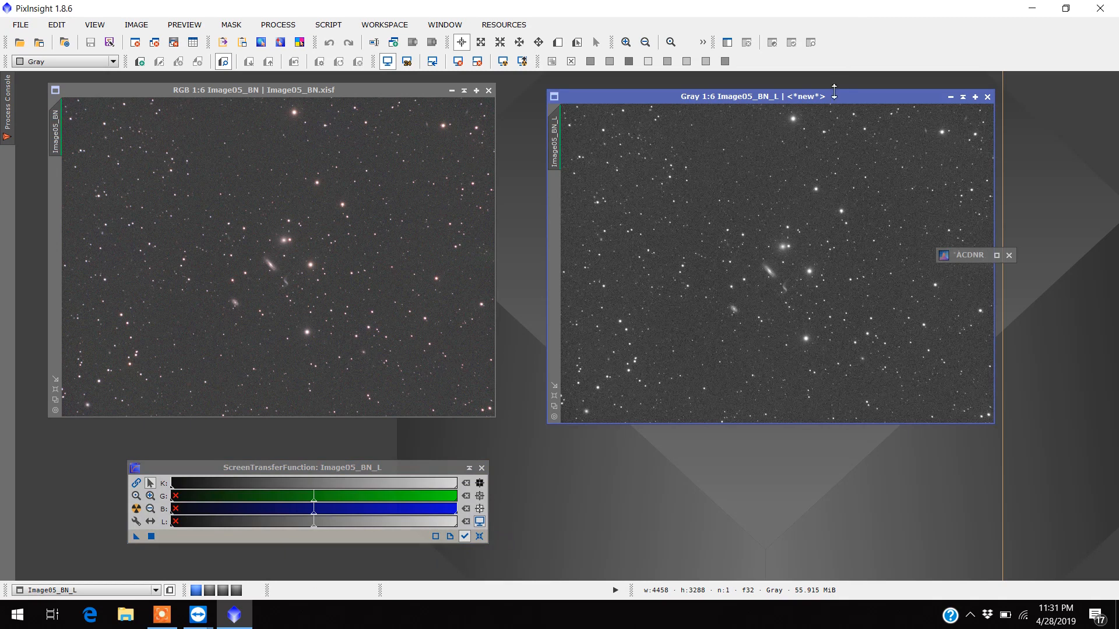
# Place the lightness image over the colour image and open the HistogramTransformation process beside it.
pyautogui.moveTo(833, 99); pyautogui.dragTo(349, 86)
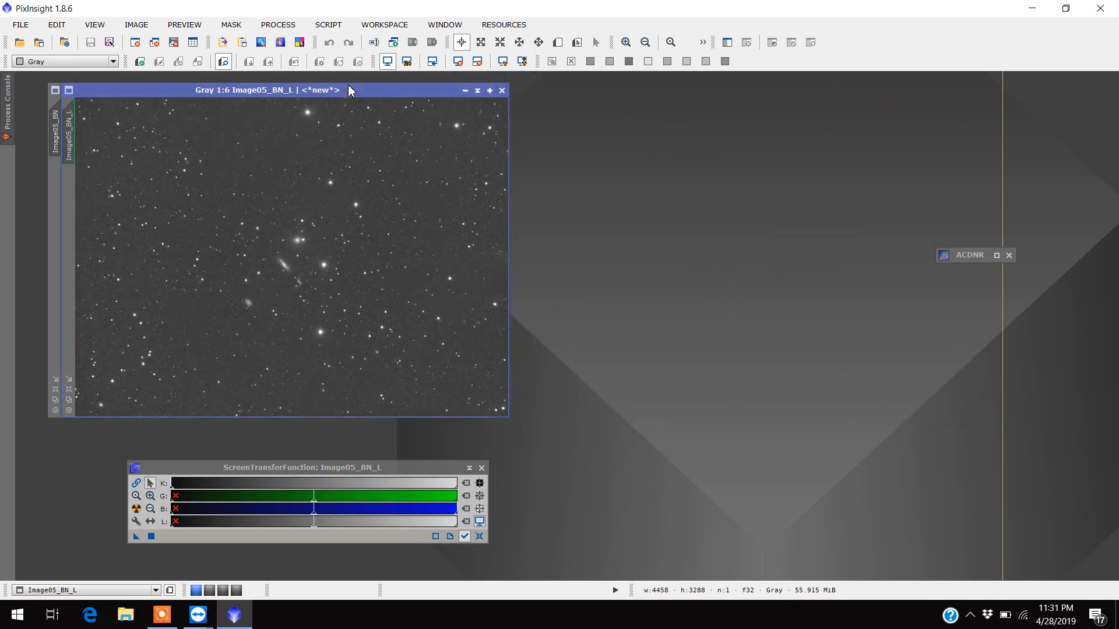
pyautogui.click(276, 25)
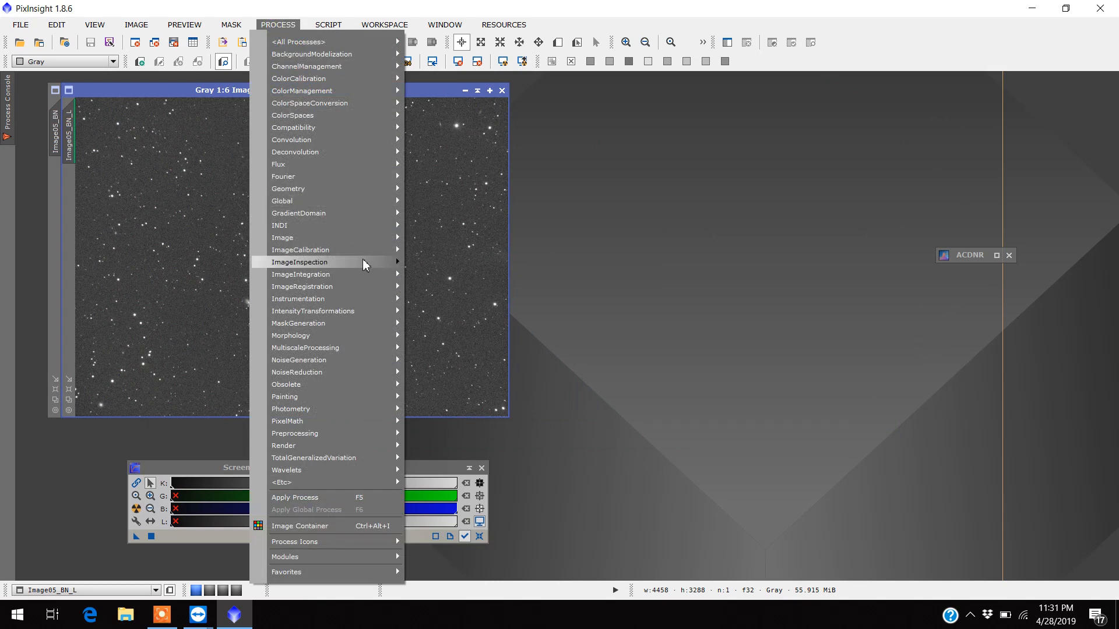
pyautogui.moveTo(366, 263)
pyautogui.moveTo(350, 312)
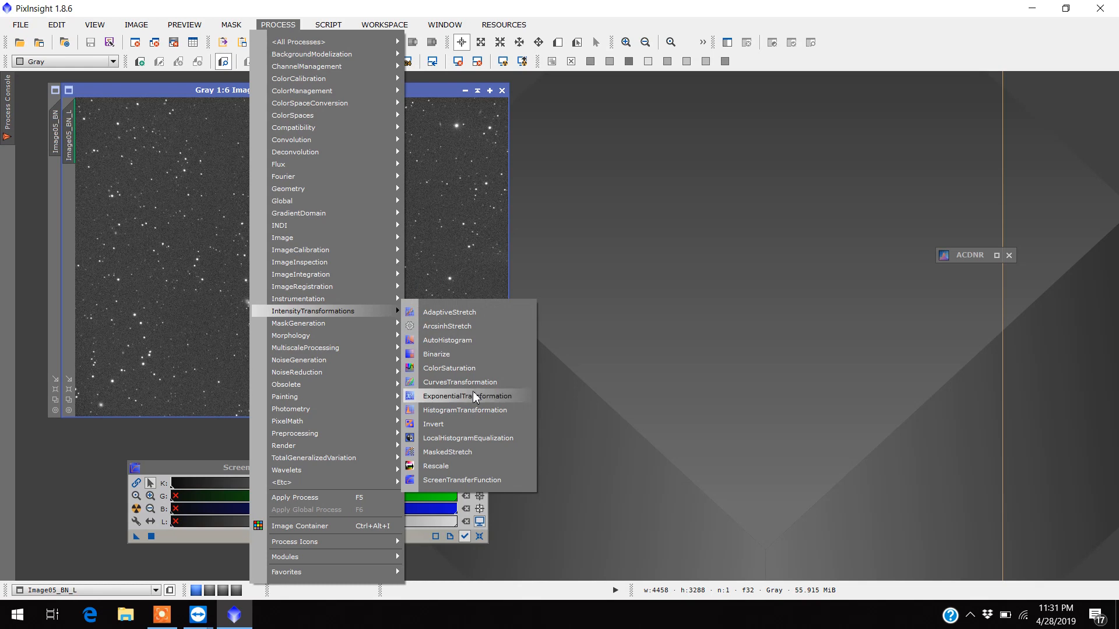
pyautogui.click(477, 410)
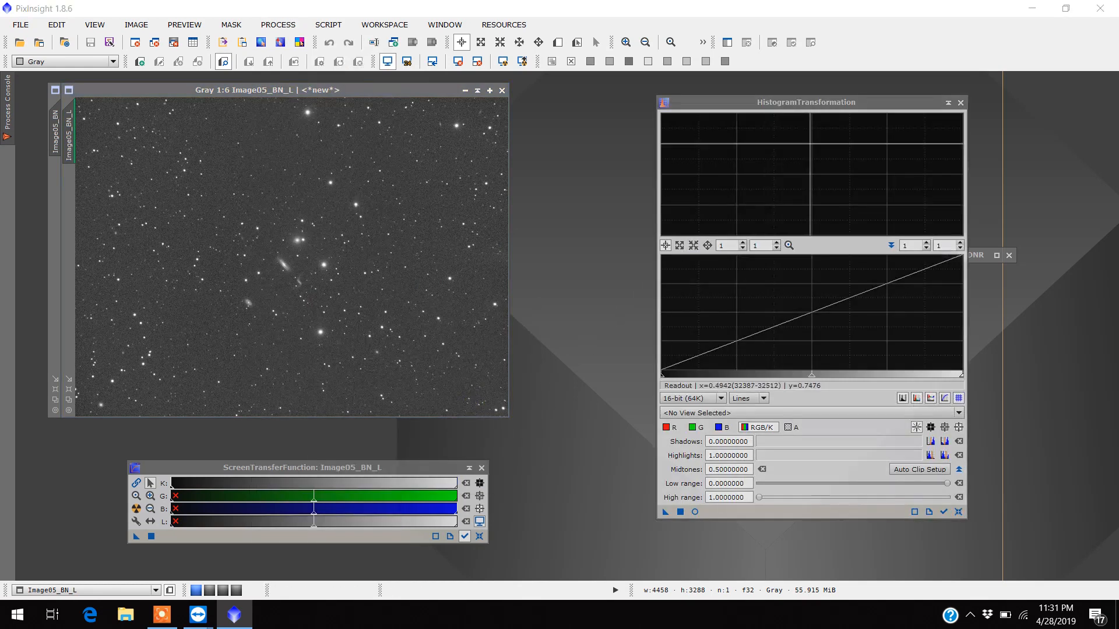
pyautogui.moveTo(826, 110); pyautogui.dragTo(814, 100)
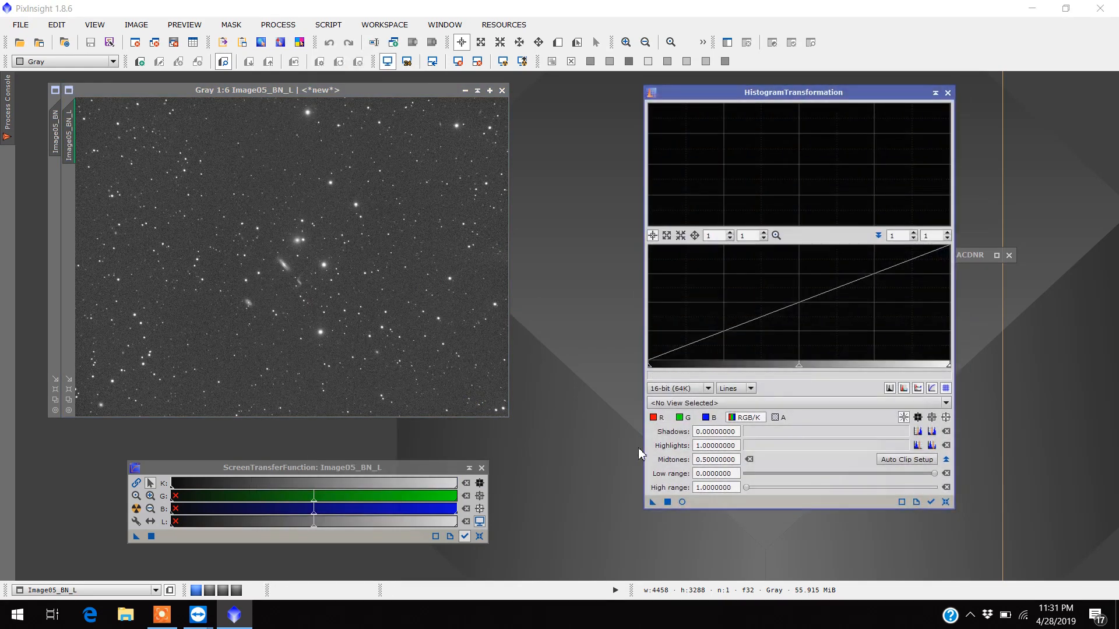
# Start a real-time preview of HistogramTransformation for the lightness image.
pyautogui.click(682, 502)
pyautogui.moveTo(369, 192); pyautogui.dragTo(484, 207)
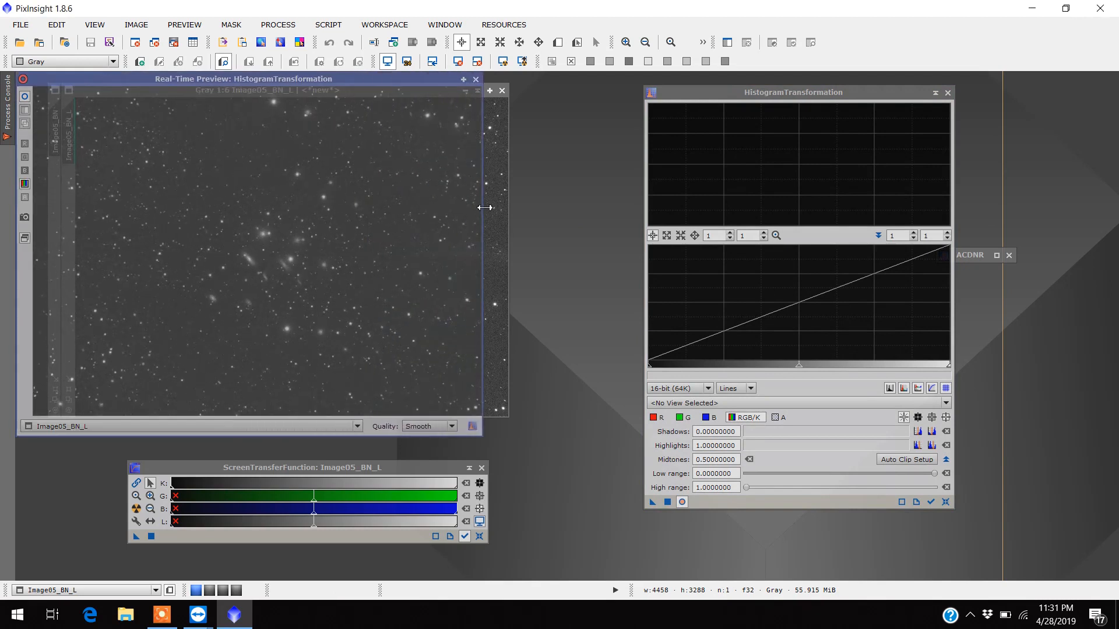
# Compare the lightness image's linear and stretched states in the real-time preview by resetting its screen stretch and auto-stretching it again.
pyautogui.moveTo(377, 79); pyautogui.dragTo(384, 89)
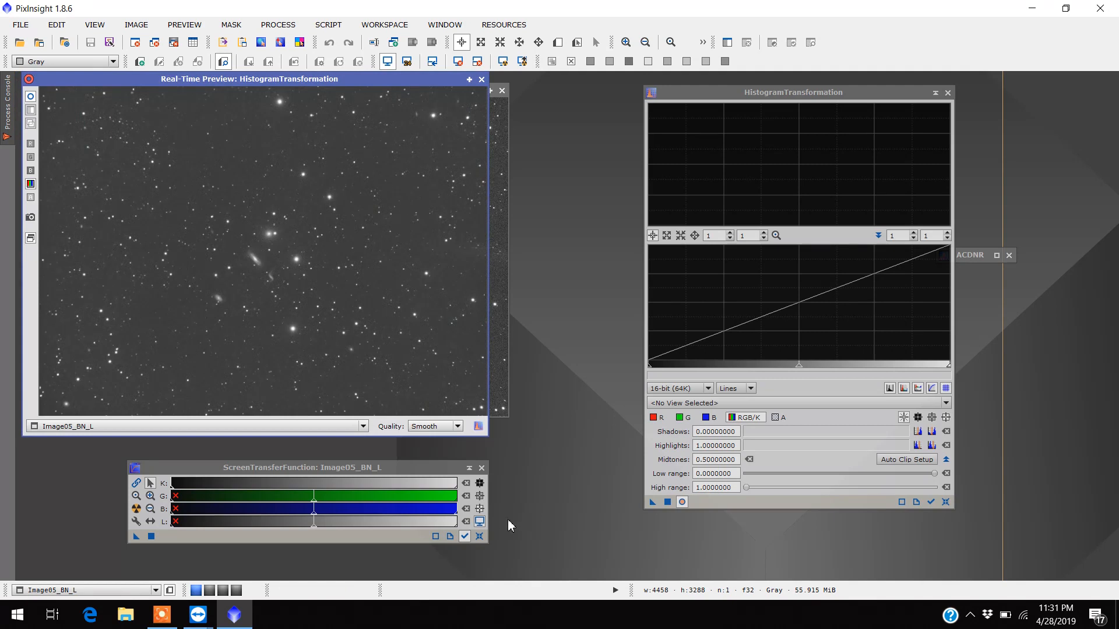
pyautogui.click(479, 537)
pyautogui.moveTo(439, 85); pyautogui.dragTo(431, 88)
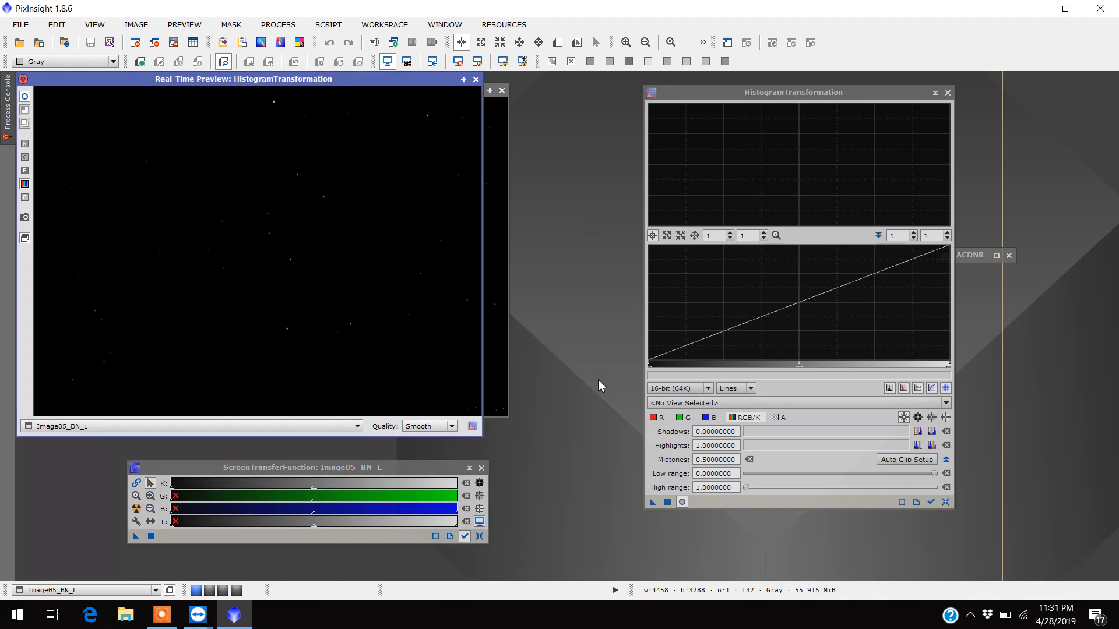
pyautogui.click(136, 508)
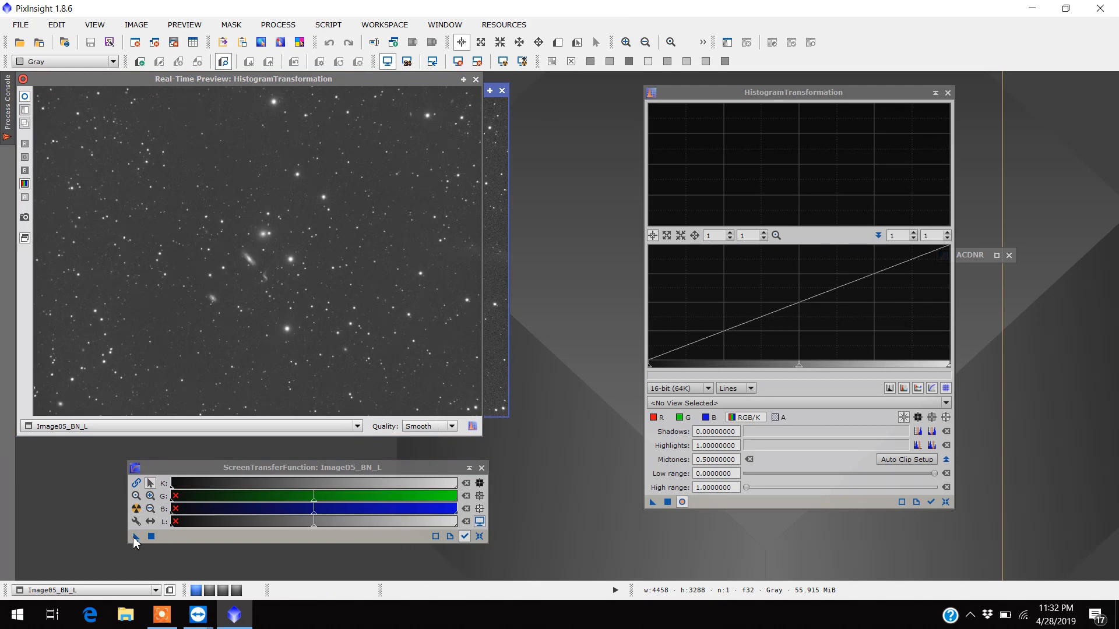
# Transfer the auto-stretch to HistogramTransformation, apply it permanently to the lightness image, and reset that image's screen stretch.
pyautogui.moveTo(136, 536); pyautogui.dragTo(711, 505)
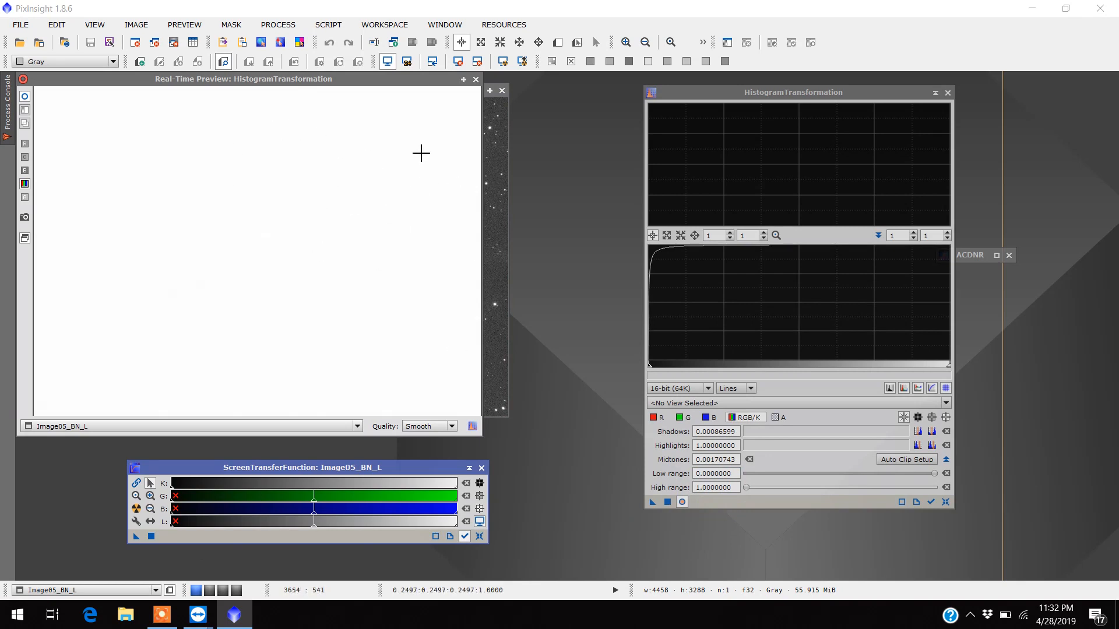
pyautogui.click(667, 502)
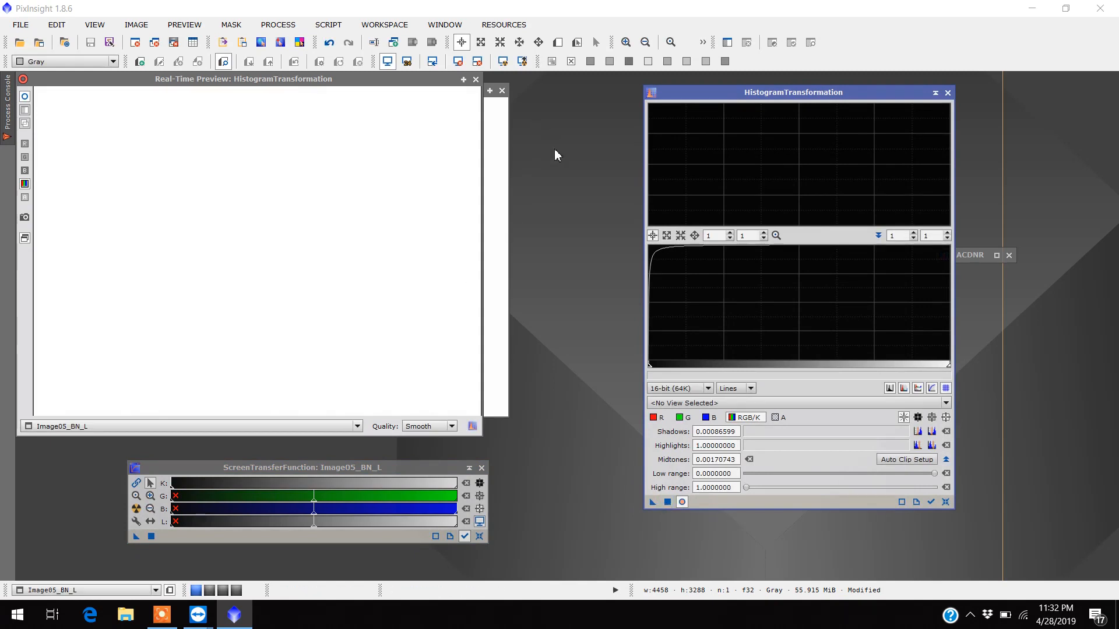
pyautogui.click(475, 80)
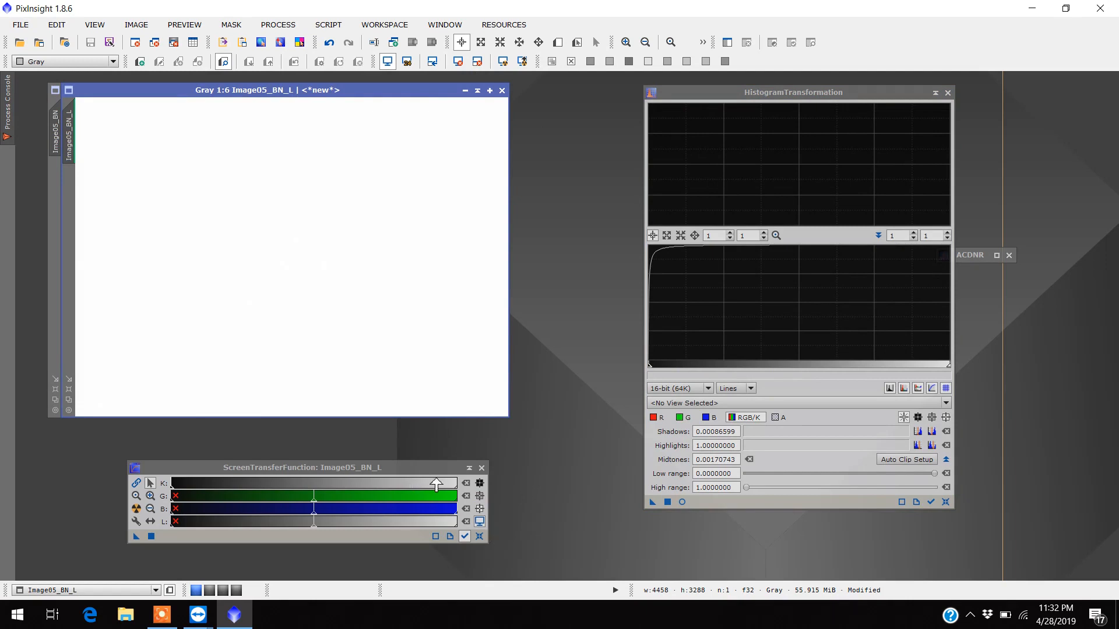
pyautogui.click(480, 537)
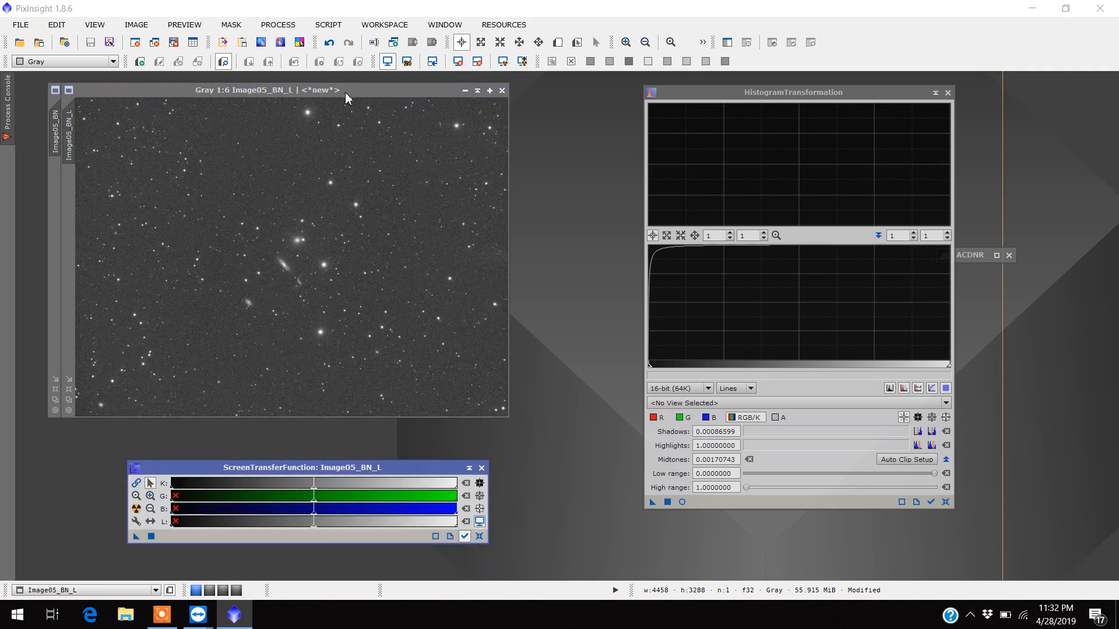
# Close HistogramTransformation and place the lightness image beside the colour image, clear of the collapsed ACDNR window.
pyautogui.moveTo(345, 92); pyautogui.dragTo(370, 93)
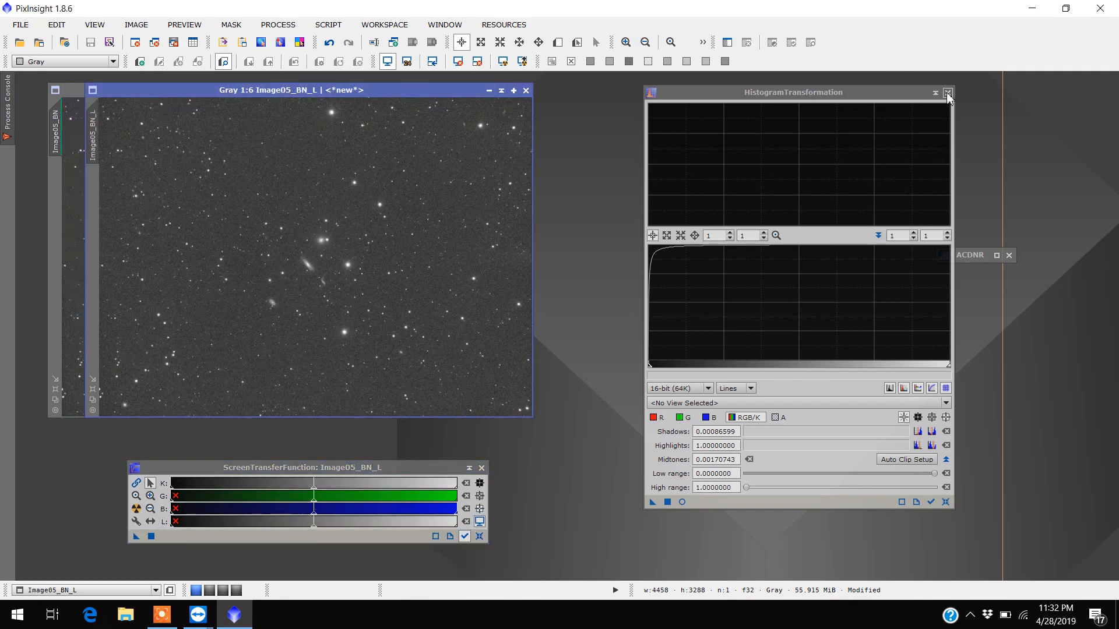
pyautogui.click(947, 92)
pyautogui.moveTo(444, 91); pyautogui.dragTo(887, 103)
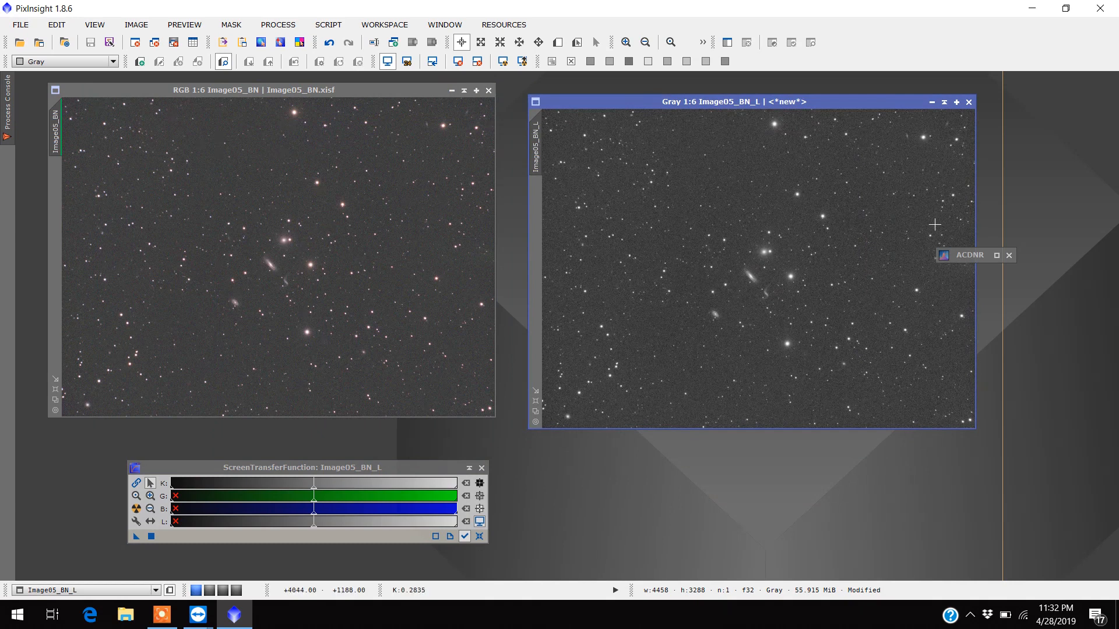
pyautogui.moveTo(967, 256); pyautogui.dragTo(1029, 215)
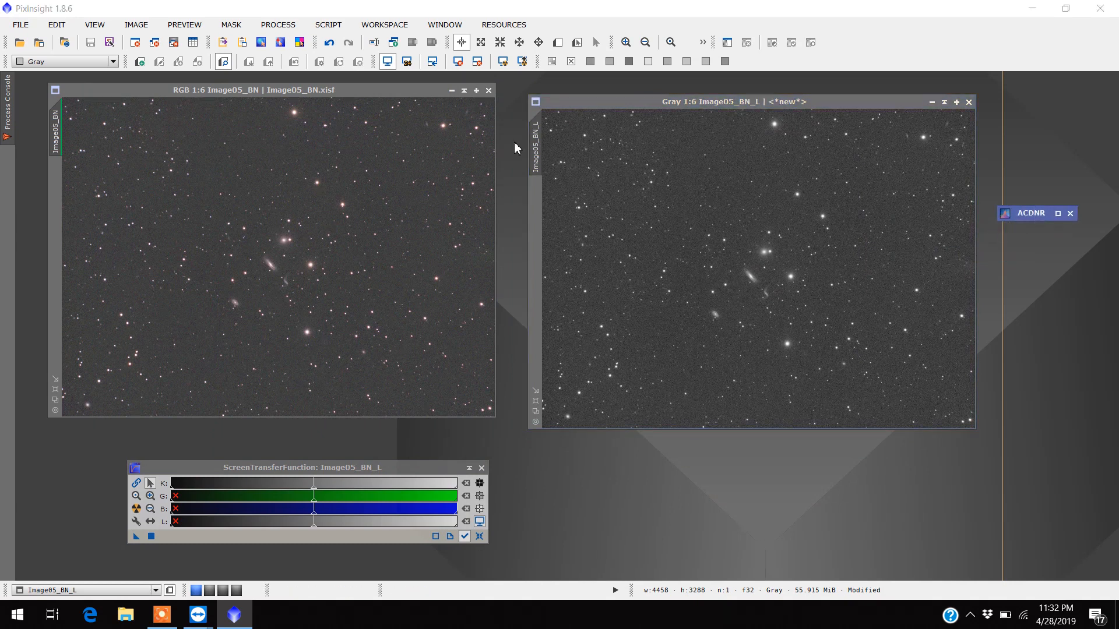
# Apply the stretched lightness image as a mask to Image05_BN and minimise the lightness image beneath the collapsed ACDNR window.
pyautogui.moveTo(541, 157); pyautogui.dragTo(64, 178)
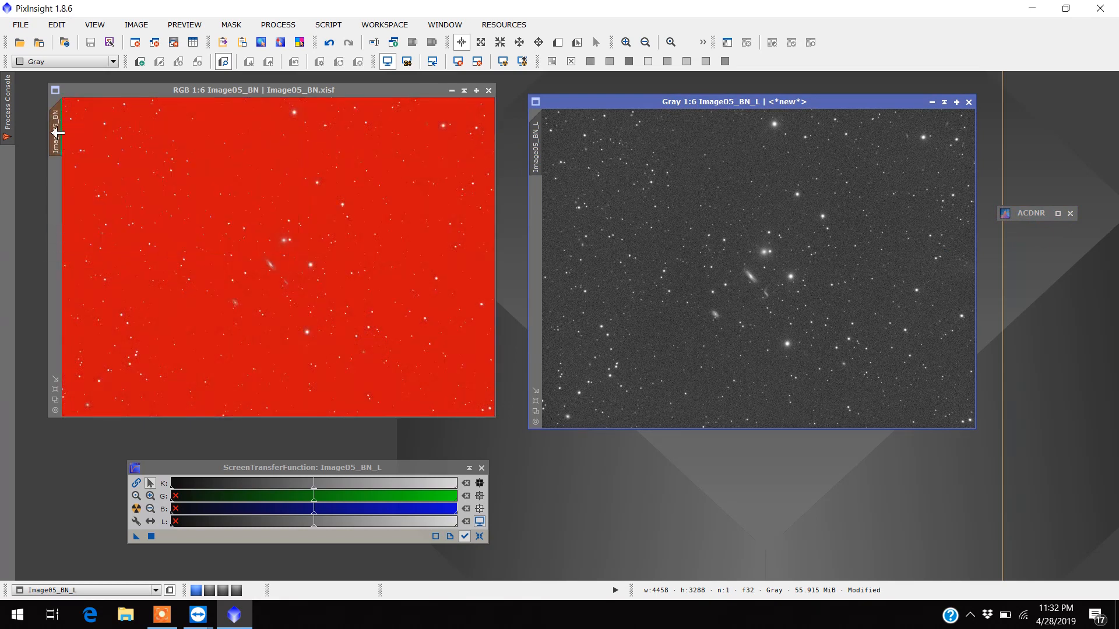
pyautogui.moveTo(62, 135)
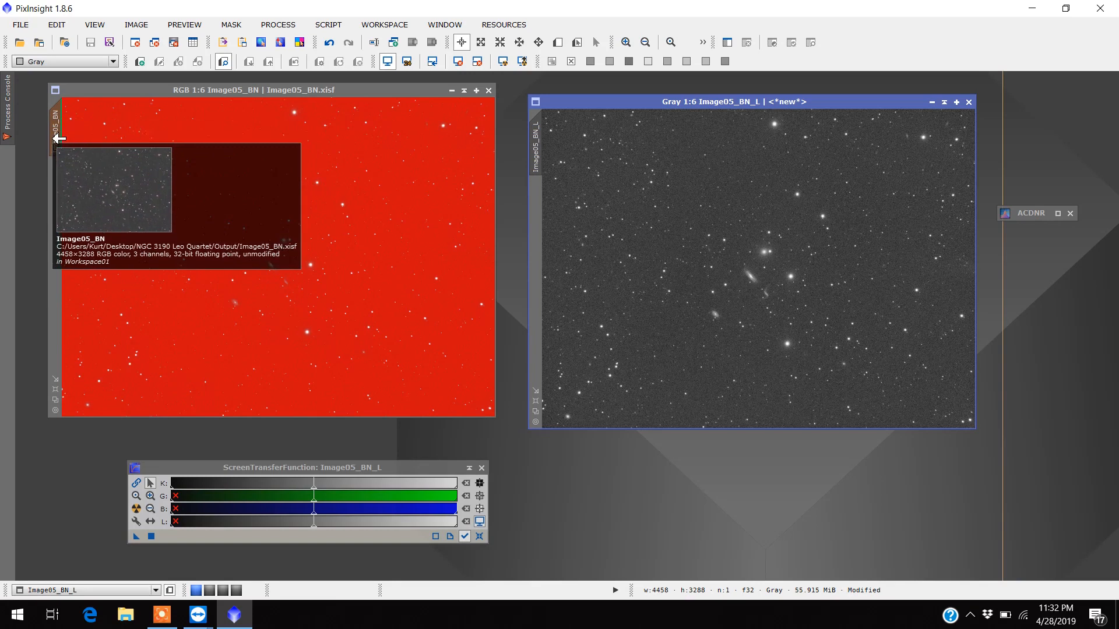
pyautogui.click(931, 104)
pyautogui.moveTo(806, 270); pyautogui.dragTo(1068, 238)
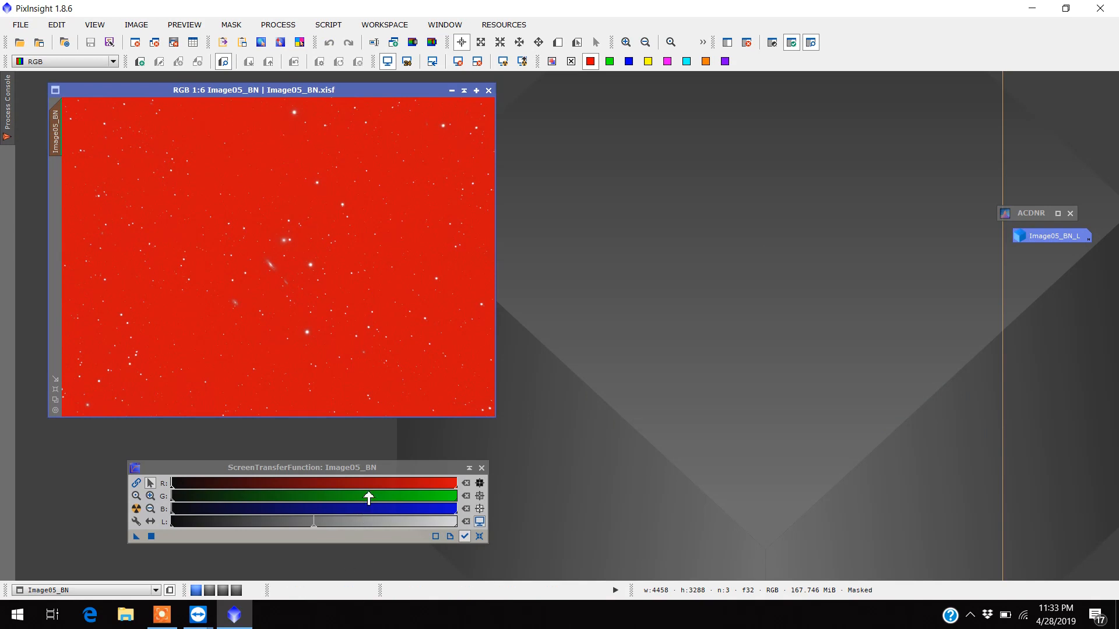
# Invert the mask on Image05_BN so the stars and galaxies are protected, and hide the red mask overlay.
pyautogui.moveTo(381, 474); pyautogui.dragTo(362, 474)
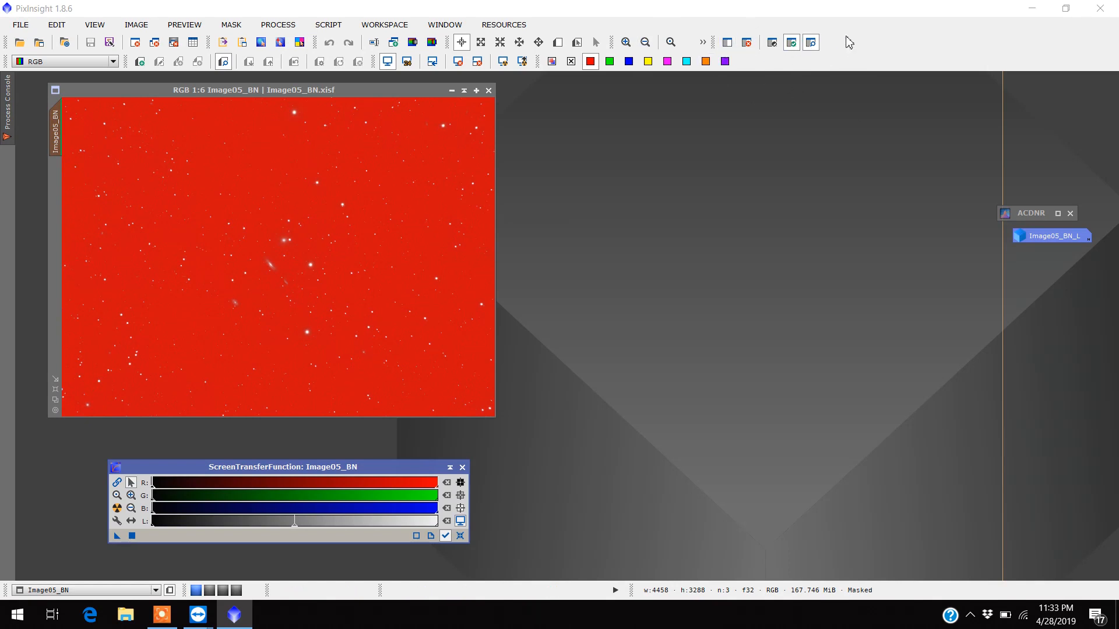
pyautogui.click(773, 47)
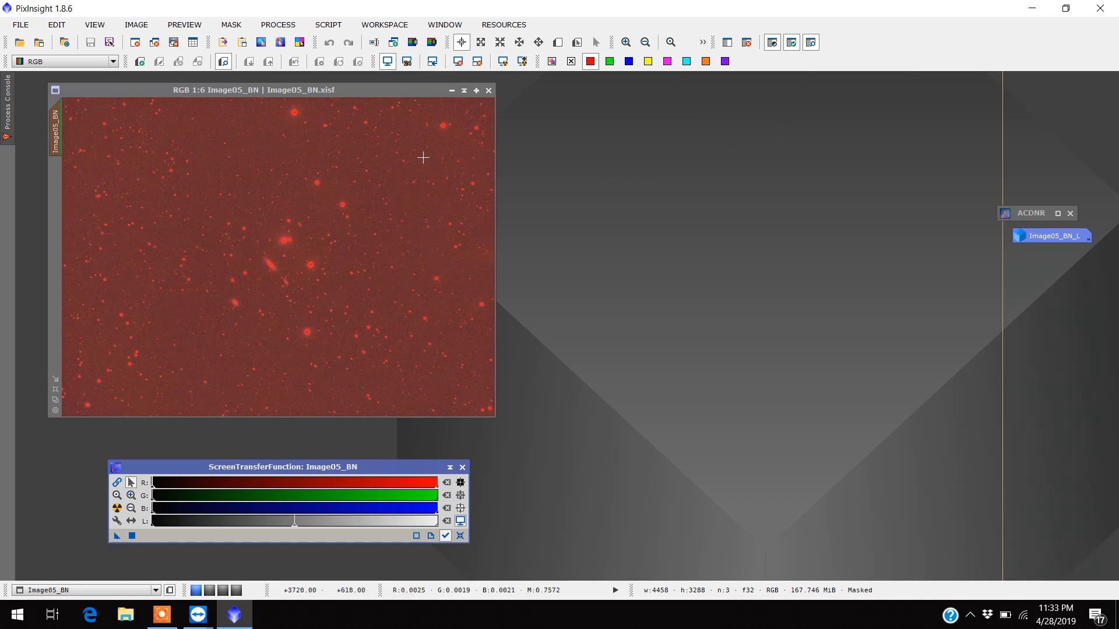
pyautogui.click(810, 42)
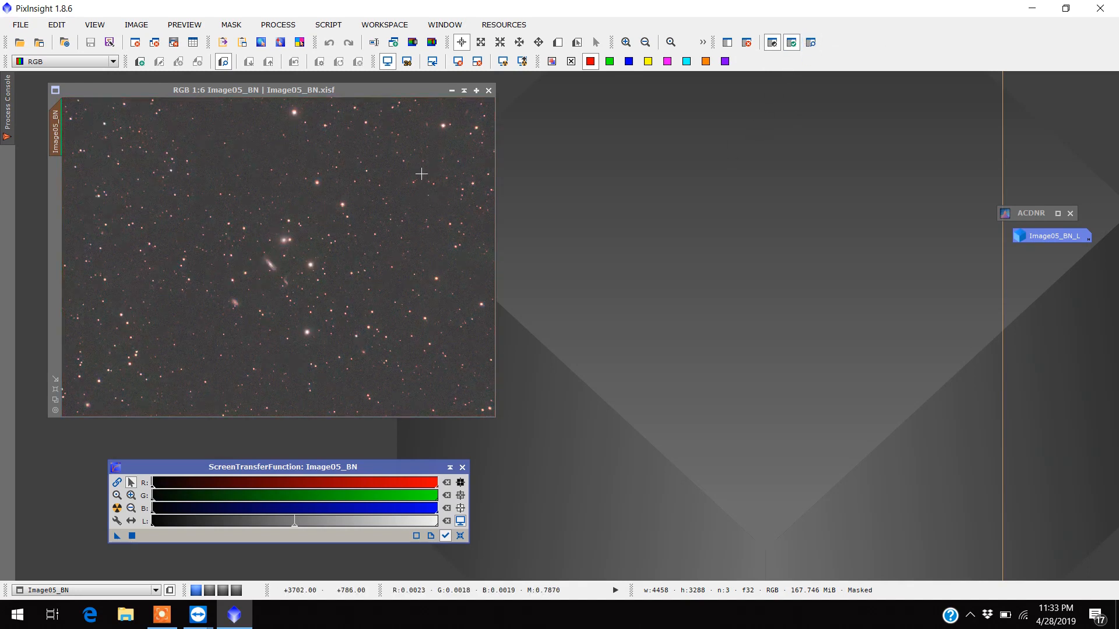
pyautogui.moveTo(403, 92); pyautogui.dragTo(428, 98)
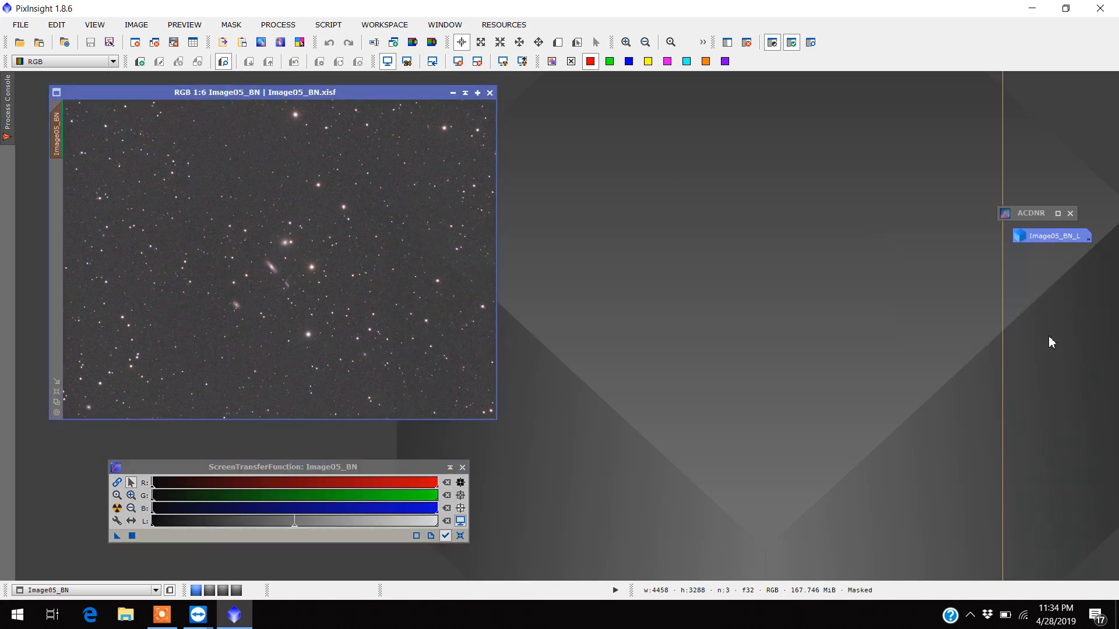
# Expand the ACDNR window beside the colour image and set the lightness filter's StdDev to 1.0 and Amount to 0.50.
pyautogui.click(1041, 211)
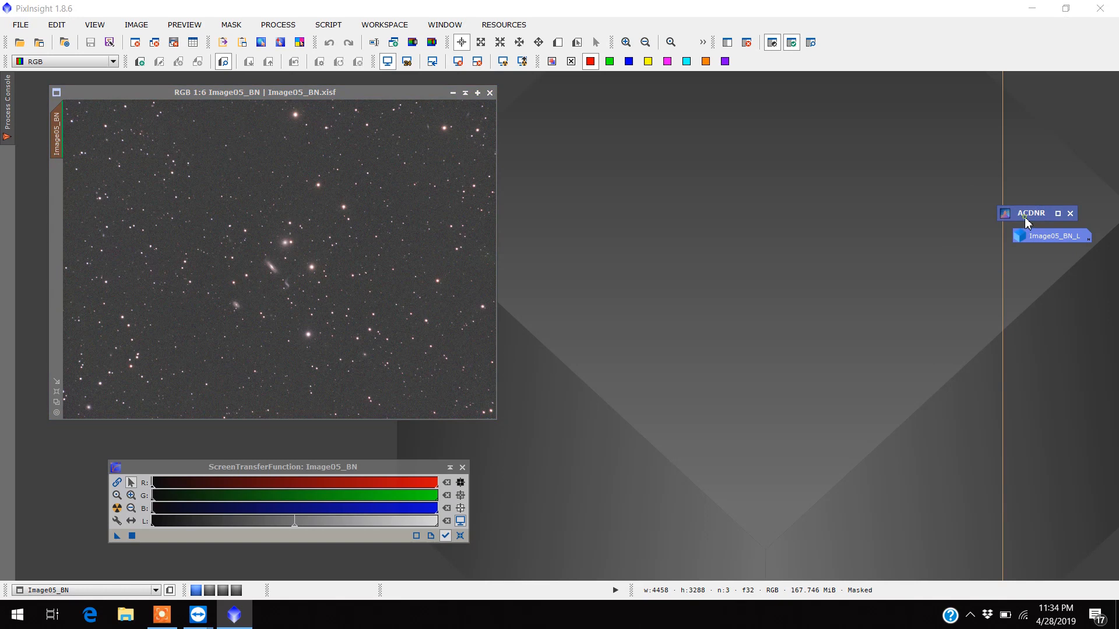
pyautogui.doubleClick(1025, 219)
pyautogui.moveTo(995, 115); pyautogui.dragTo(791, 129)
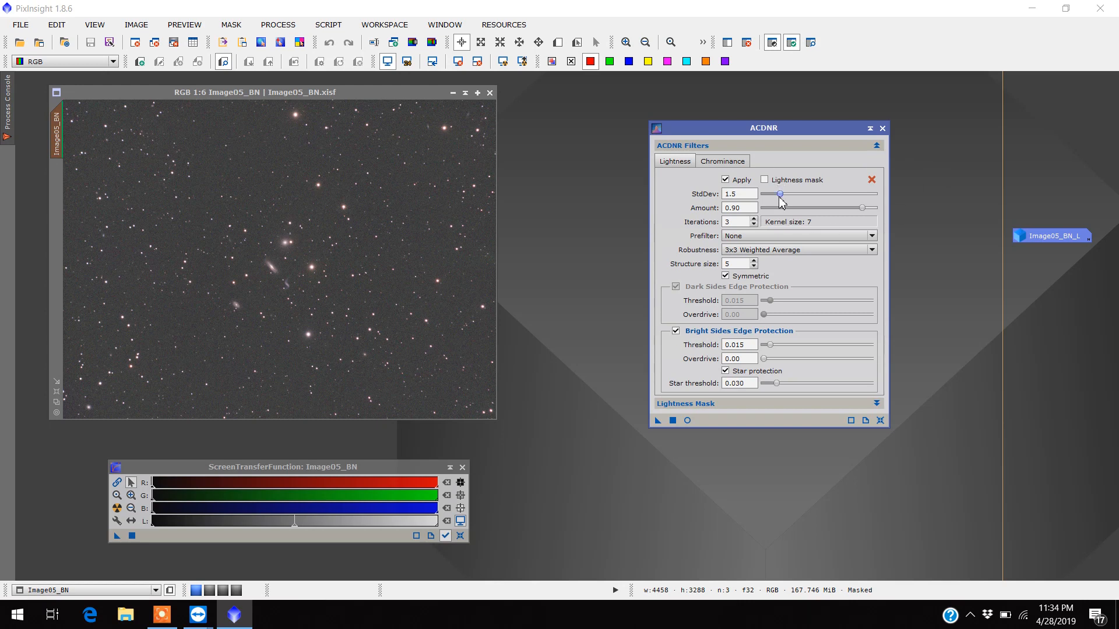
pyautogui.moveTo(781, 194); pyautogui.dragTo(774, 191)
pyautogui.moveTo(861, 207); pyautogui.dragTo(809, 205)
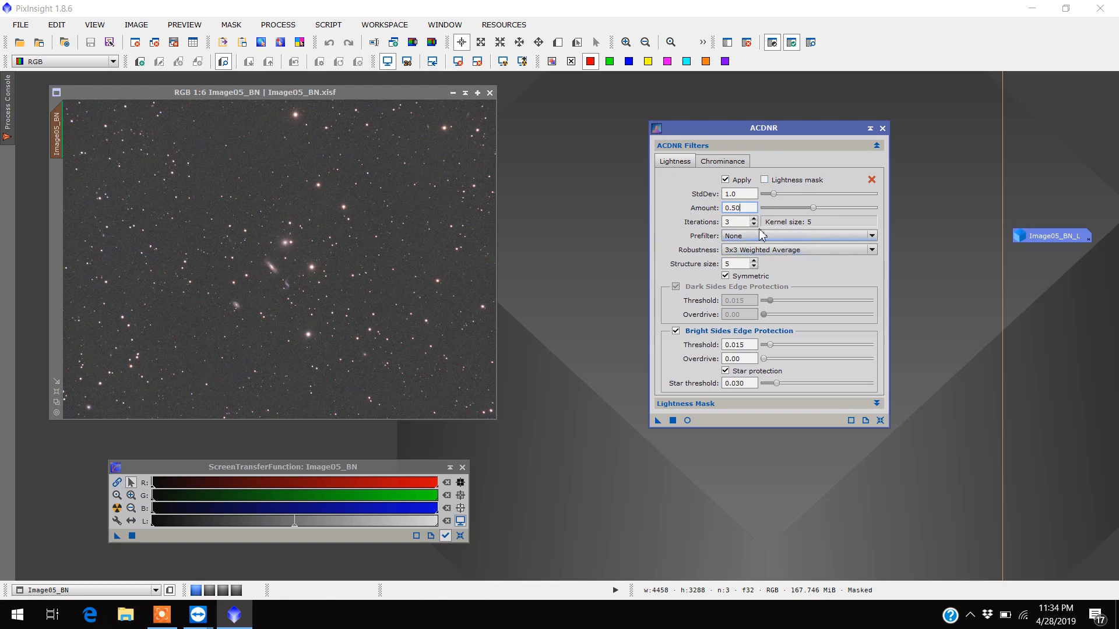
pyautogui.click(814, 211)
pyautogui.moveTo(813, 208)
pyautogui.mouseDown()
pyautogui.moveTo(780, 208)
pyautogui.moveTo(872, 213)
pyautogui.moveTo(815, 203)
pyautogui.mouseUp()
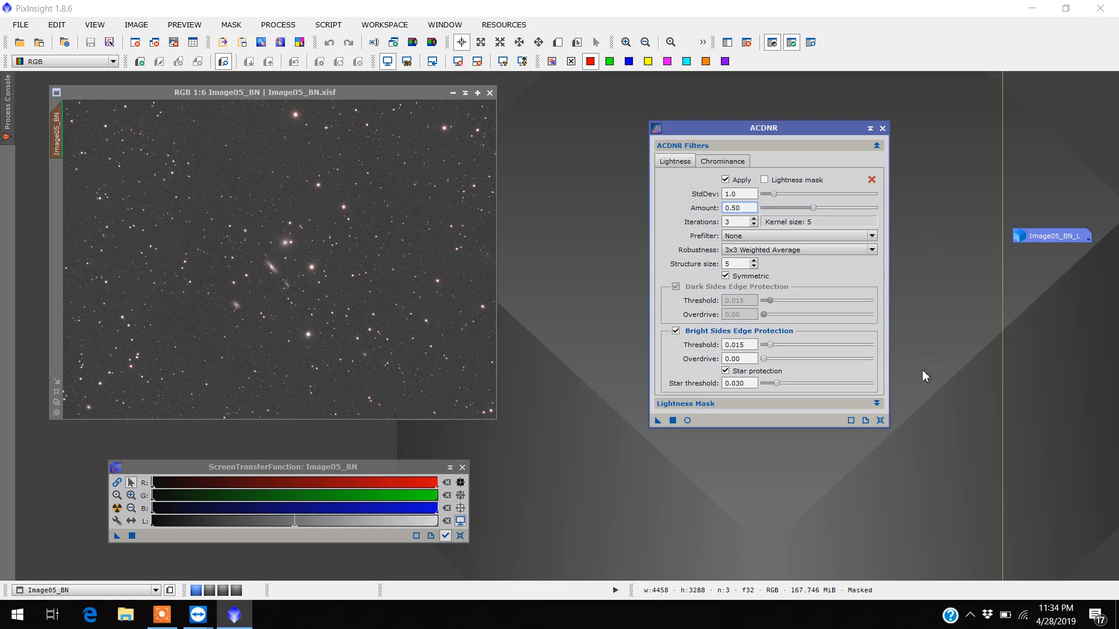
# Preview ACDNR in real time on Image05_BN, widening the preview window and moving it to uncover part of the image.
pyautogui.click(687, 421)
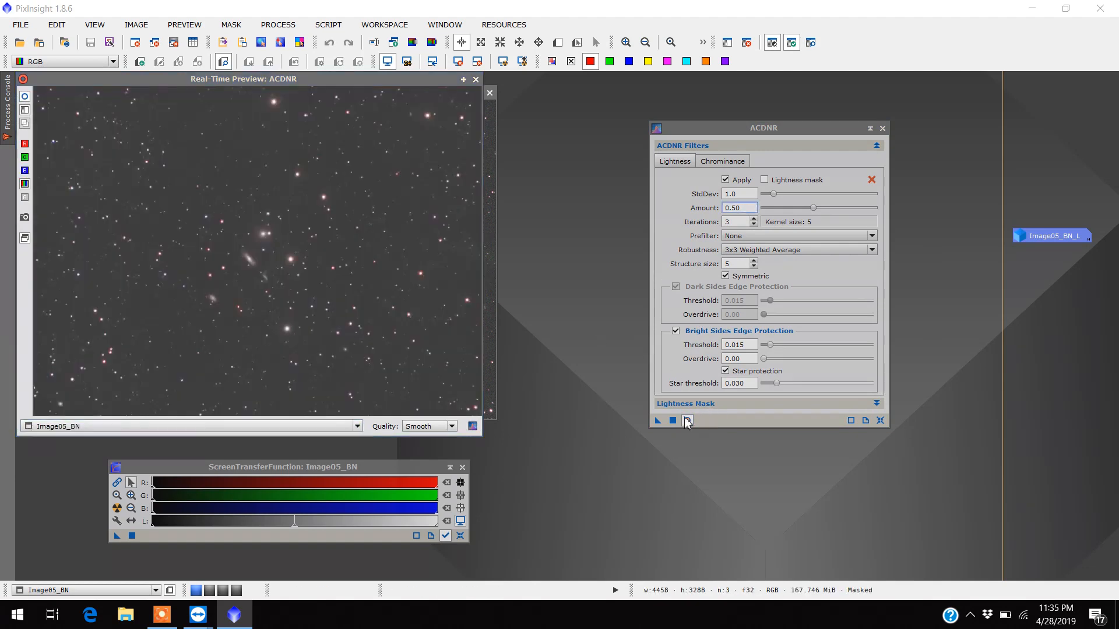
pyautogui.click(482, 356)
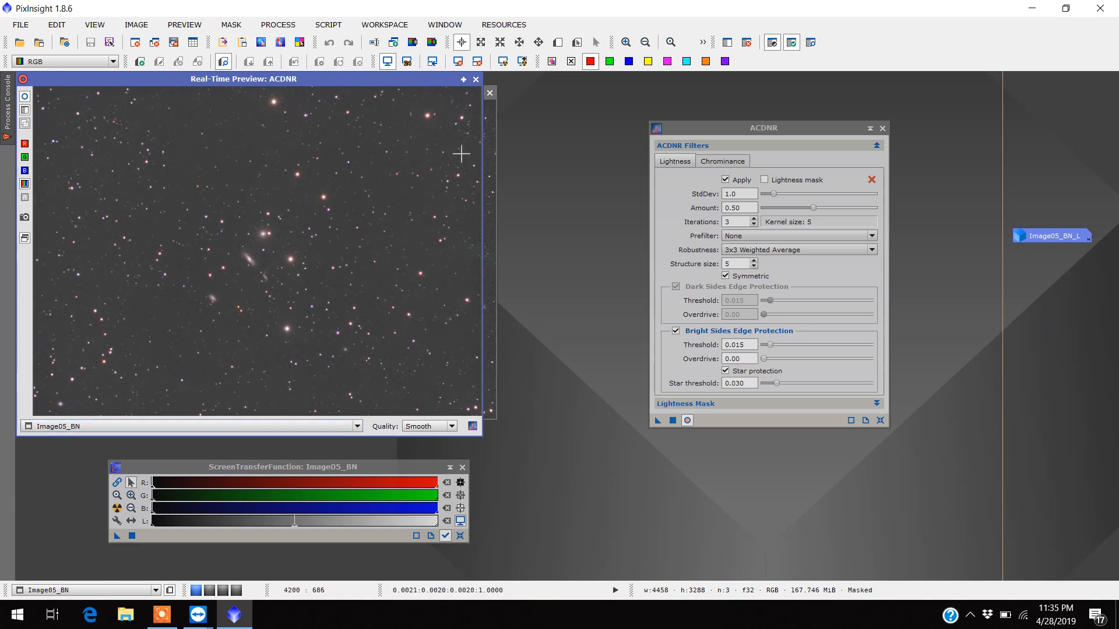
pyautogui.moveTo(482, 155); pyautogui.dragTo(553, 158)
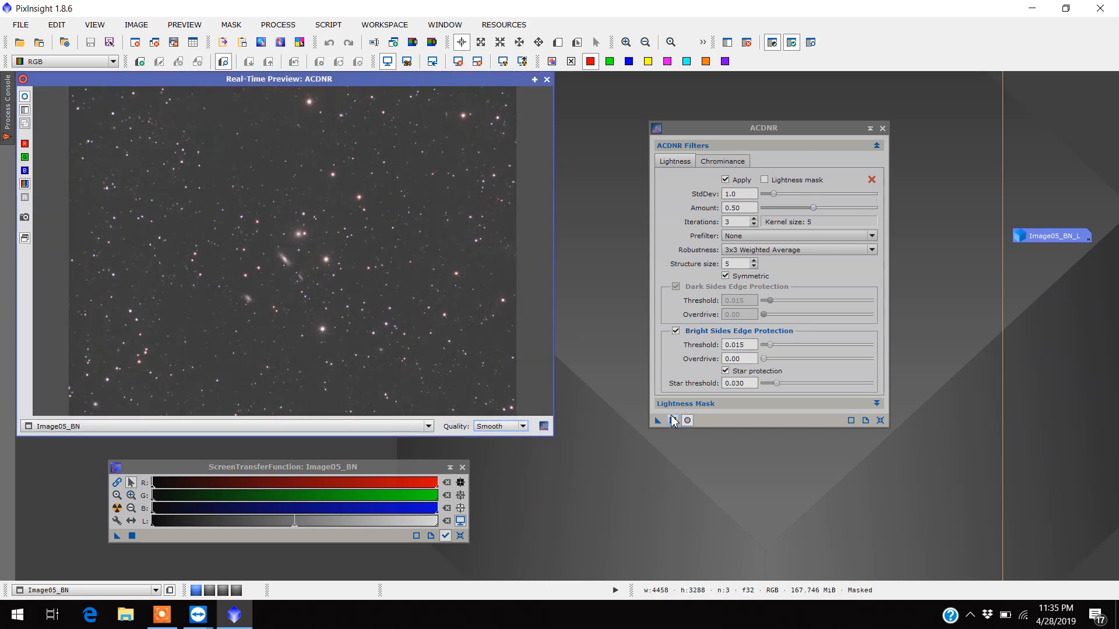
pyautogui.moveTo(474, 80); pyautogui.dragTo(532, 200)
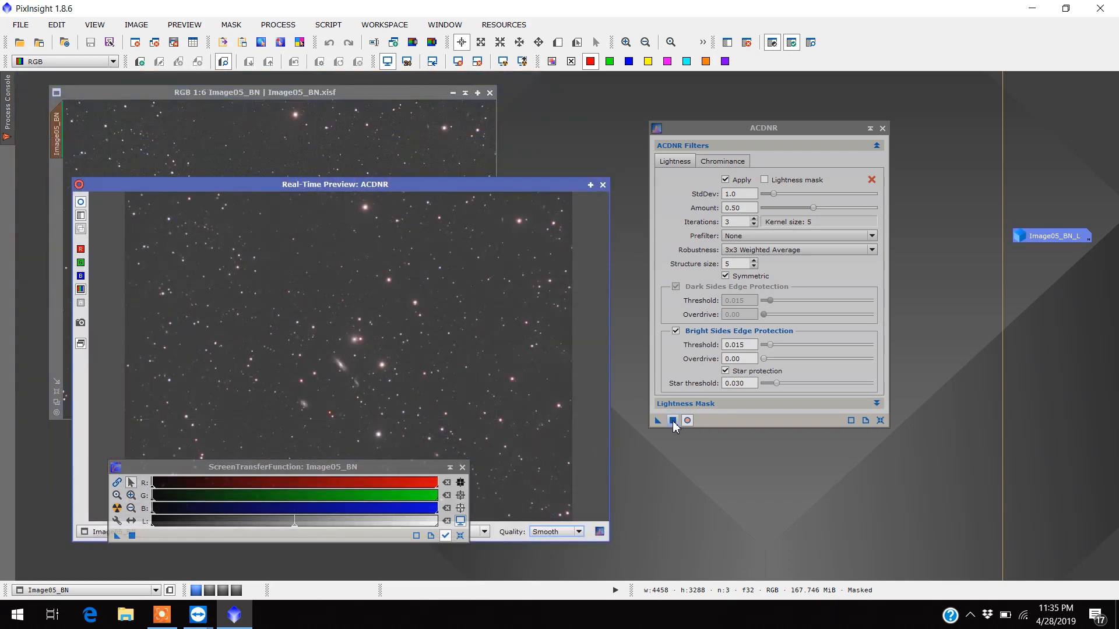
# Apply the ACDNR noise reduction to Image05_BN, close the real-time preview and set the image and ACDNR windows side by side.
pyautogui.moveTo(658, 420); pyautogui.dragTo(396, 146)
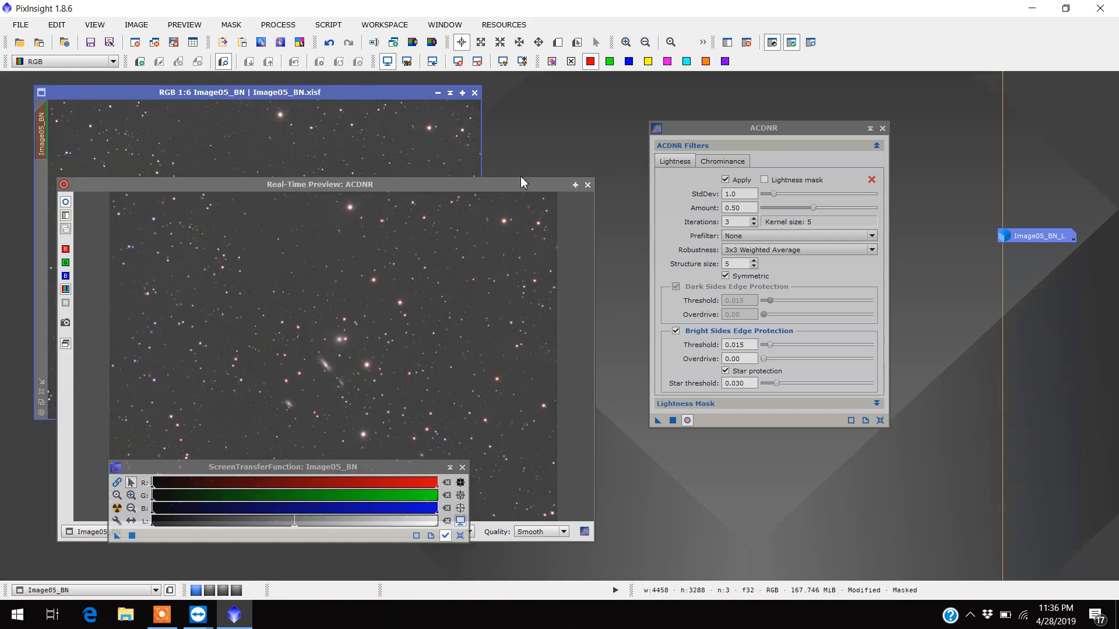
pyautogui.click(588, 185)
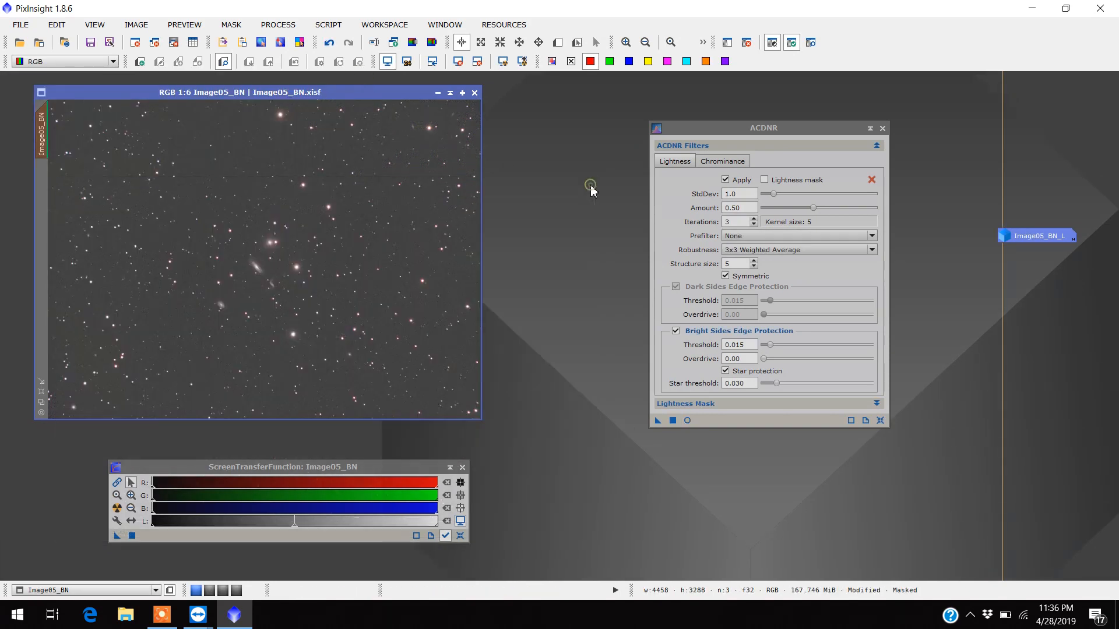
pyautogui.moveTo(377, 99); pyautogui.dragTo(683, 96)
pyautogui.moveTo(817, 124); pyautogui.dragTo(978, 107)
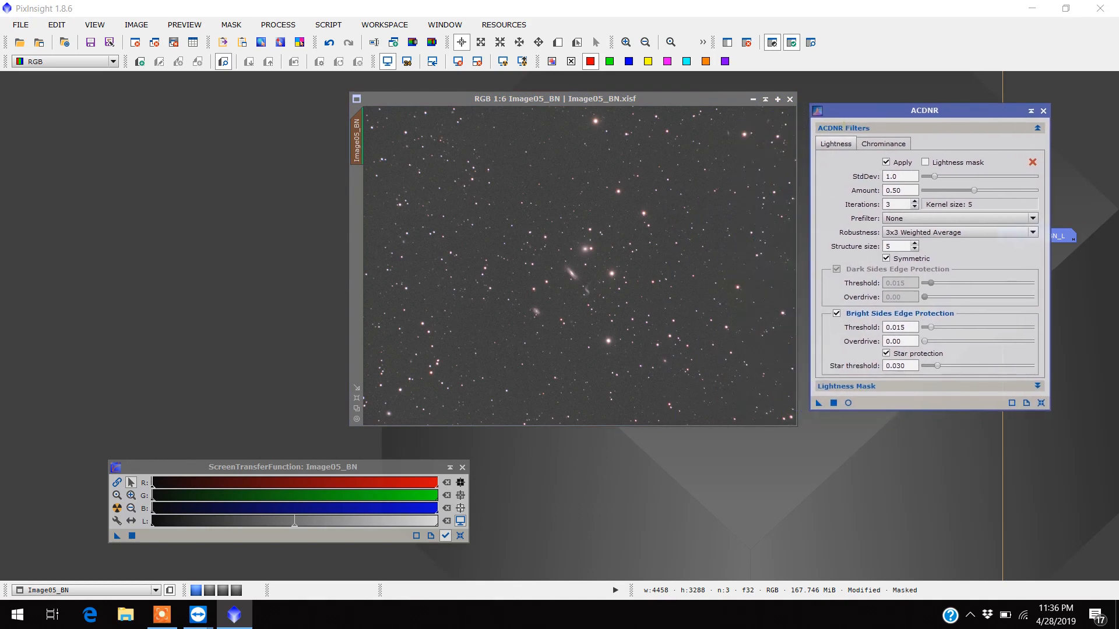
# Undo and redo ACDNR on Image05_BN to compare the whole image with and without noise reduction.
pyautogui.click(136, 24)
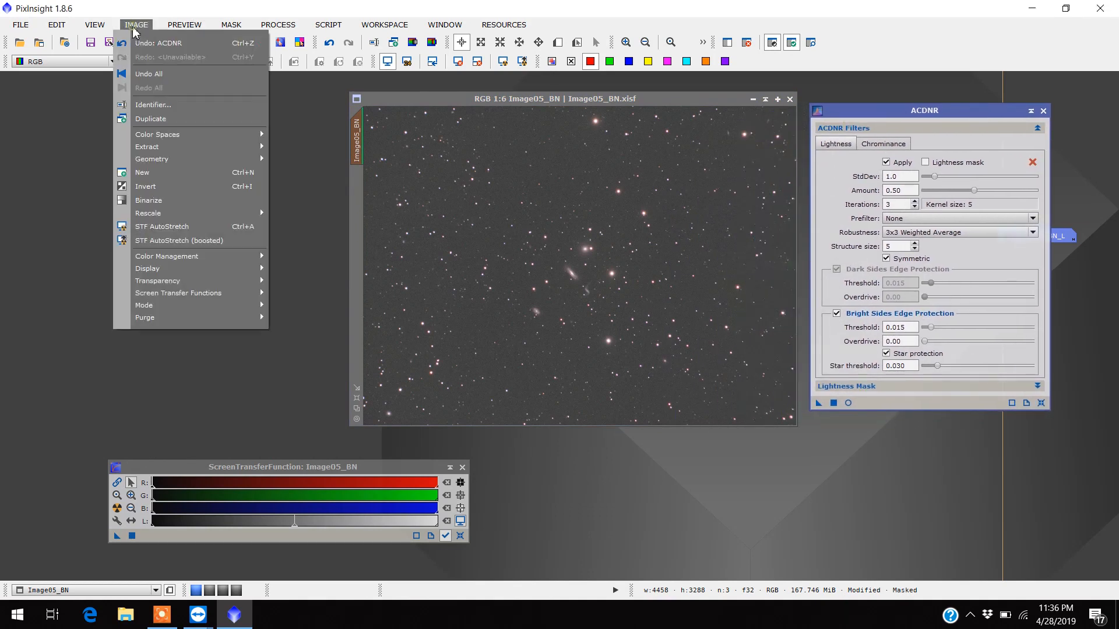
pyautogui.click(146, 44)
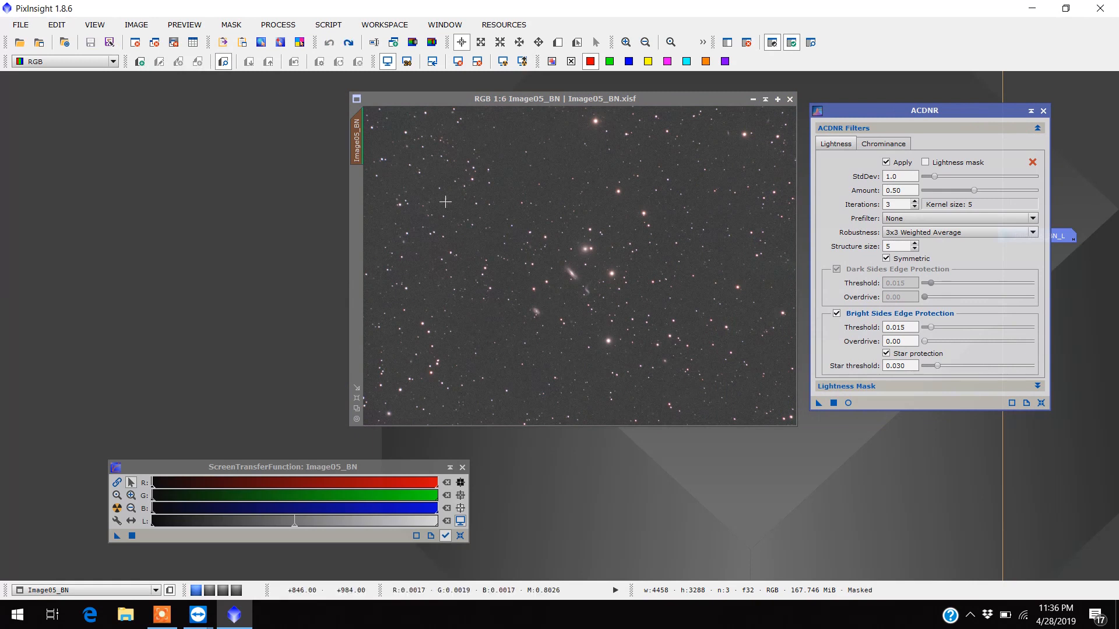
pyautogui.click(132, 27)
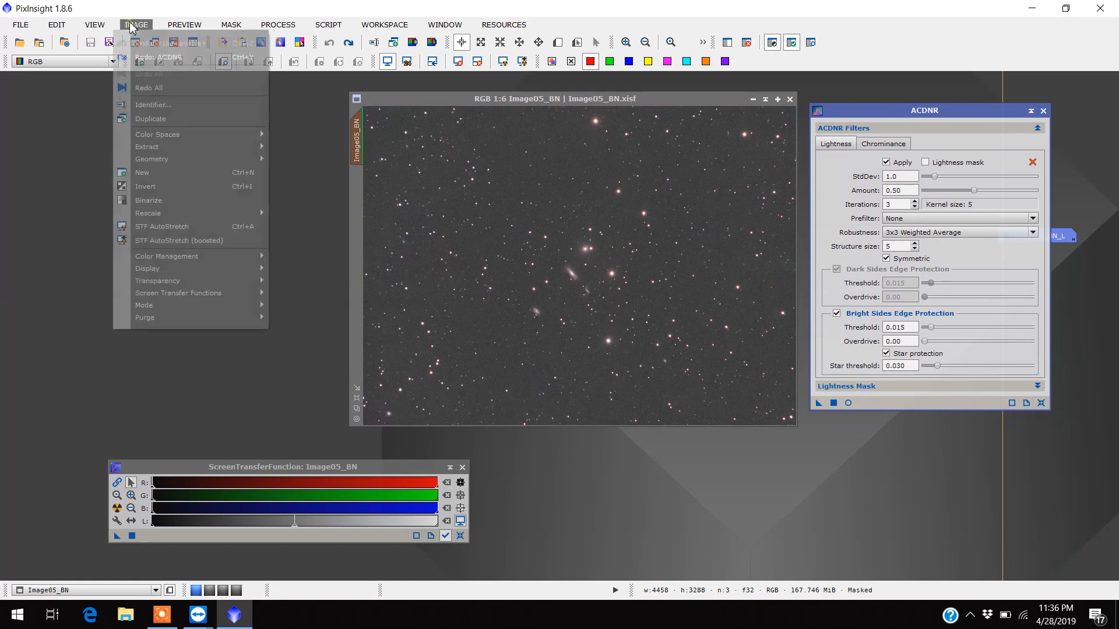
pyautogui.click(145, 56)
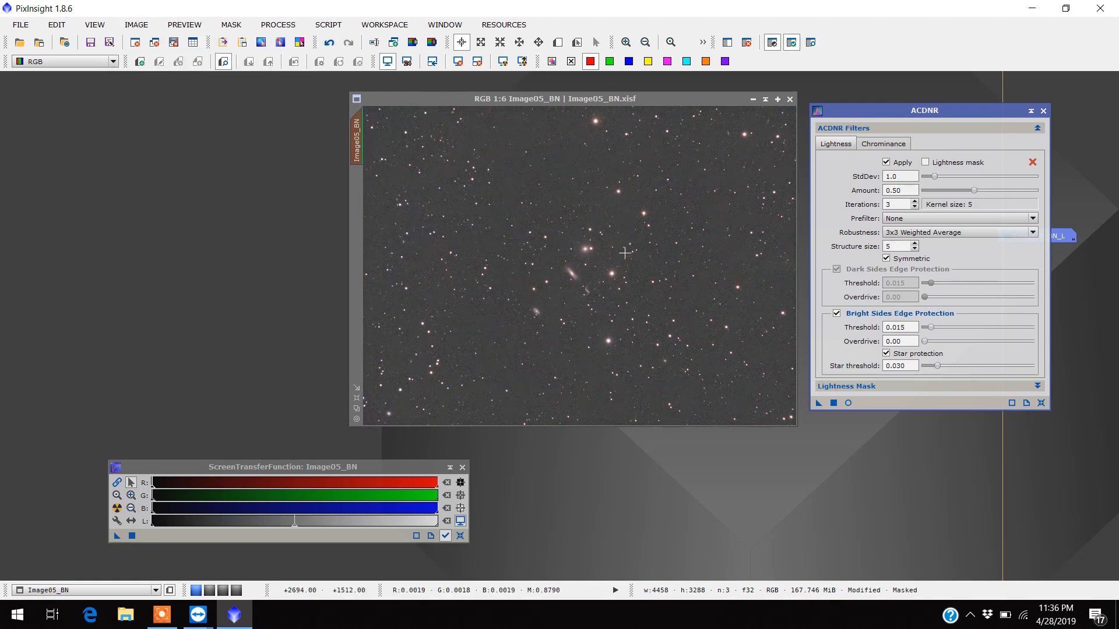
# Undo and redo ACDNR on Image05_BN at 1:1 around the edge-on galaxy to compare the noise before and after.
pyautogui.scroll(6, 624, 253)
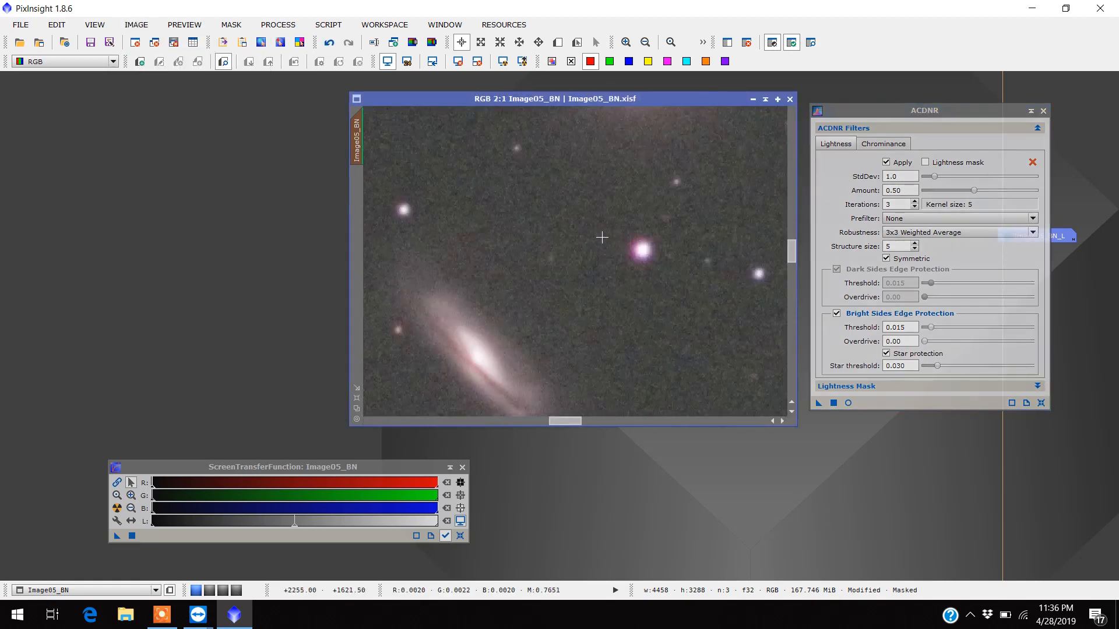
pyautogui.scroll(-1, 601, 237)
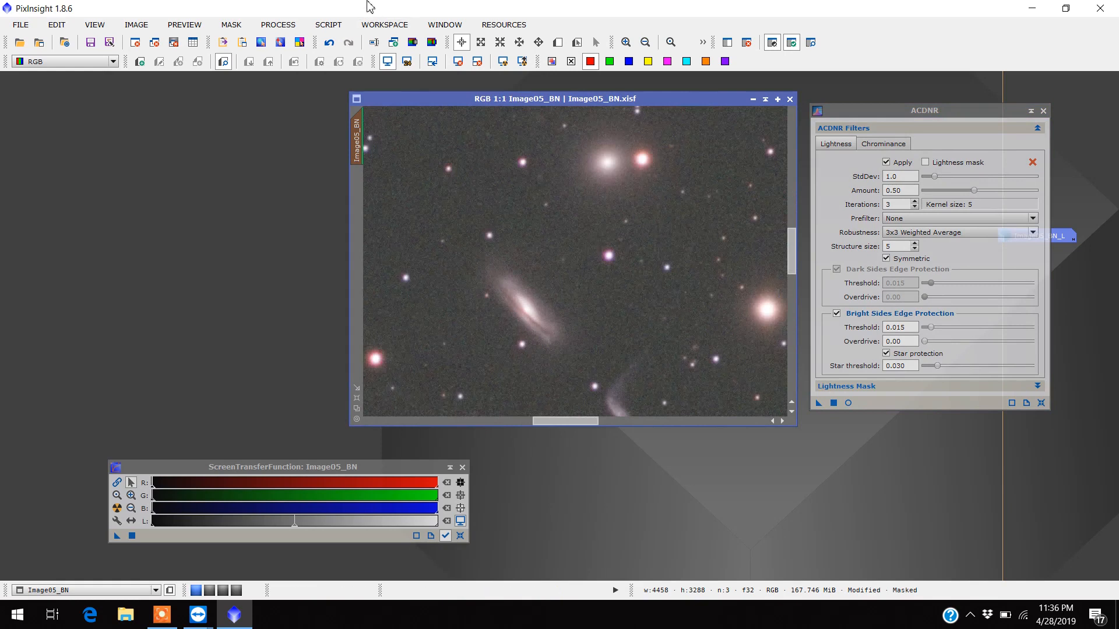
pyautogui.click(133, 26)
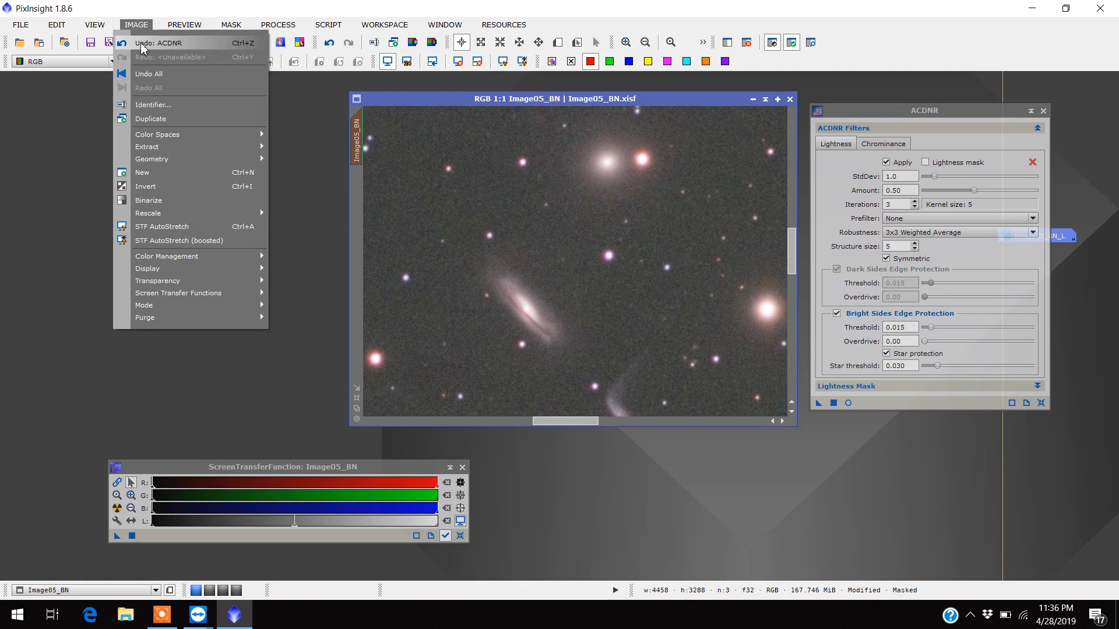
pyautogui.click(141, 45)
pyautogui.click(137, 26)
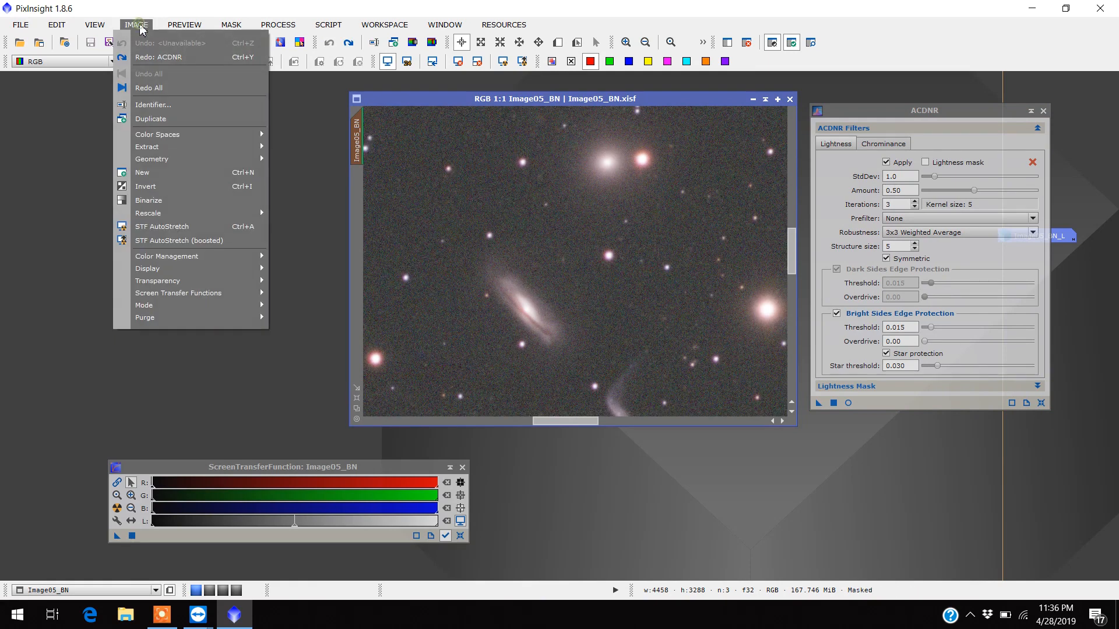
pyautogui.click(155, 57)
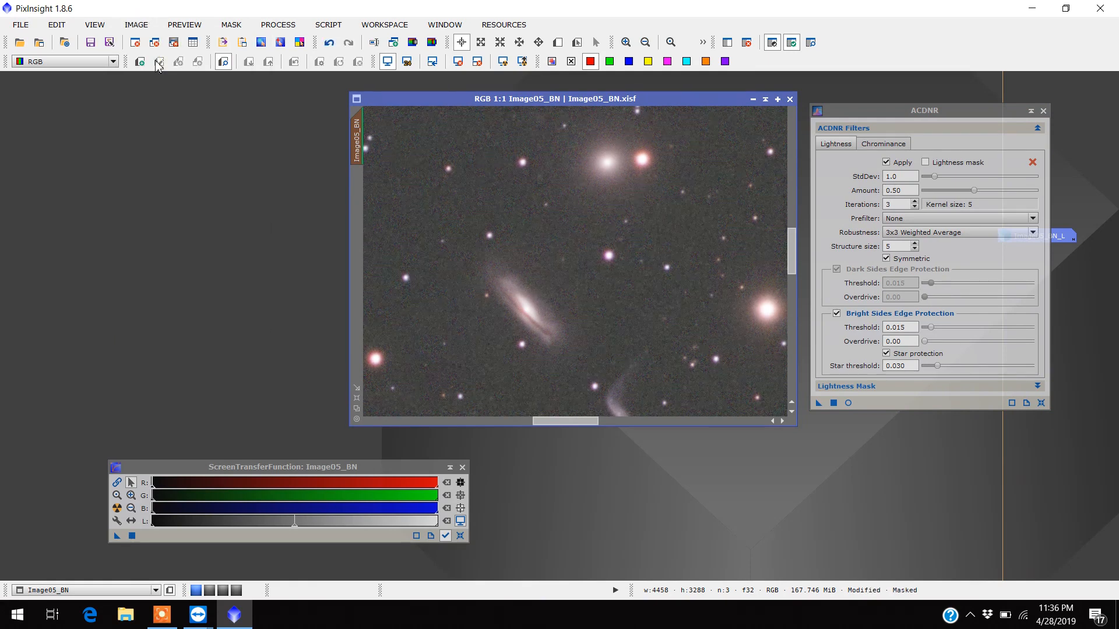
# Set ACDNR's chrominance filter to Amount 0.50 and StdDev 1.0, and apply the process to Image05_BN.
pyautogui.moveTo(682, 99); pyautogui.dragTo(427, 104)
pyautogui.moveTo(897, 110); pyautogui.dragTo(820, 109)
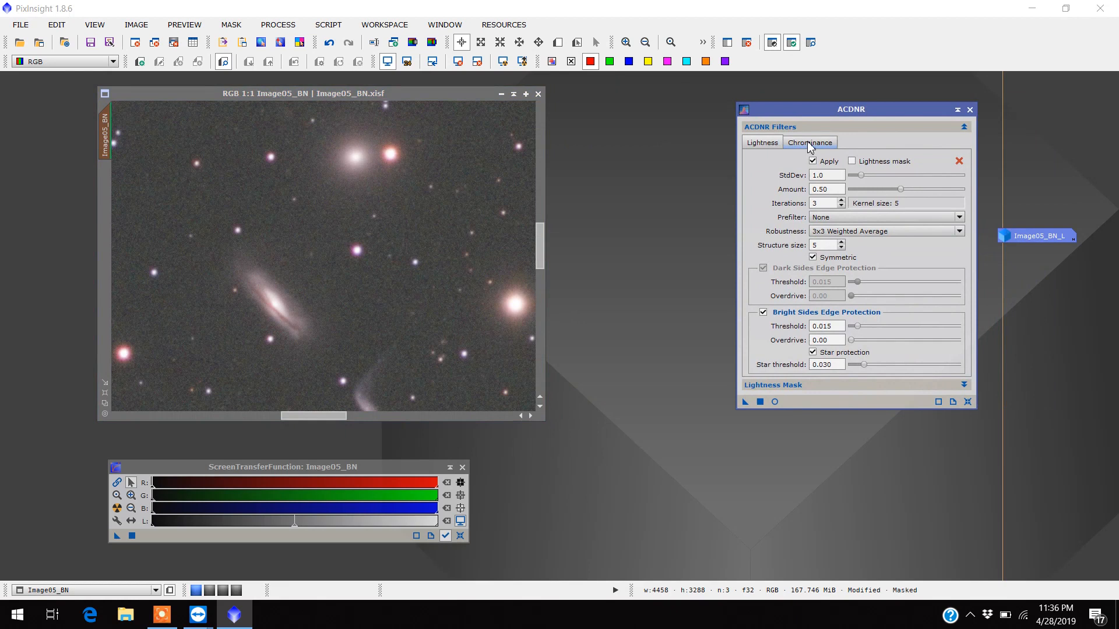
pyautogui.click(809, 143)
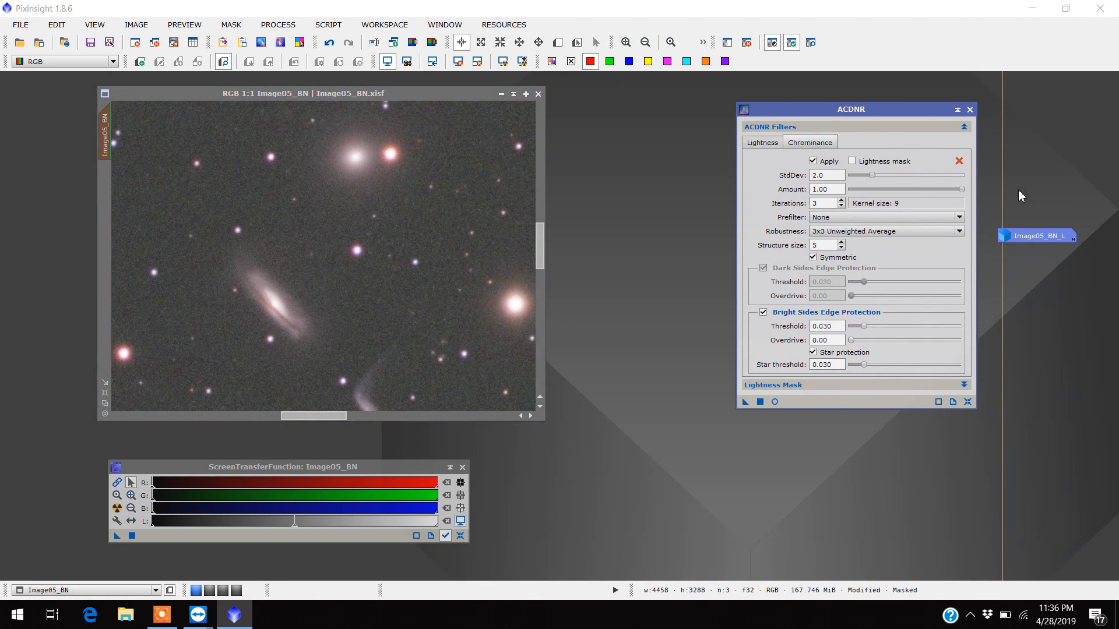
pyautogui.moveTo(961, 190); pyautogui.dragTo(902, 190)
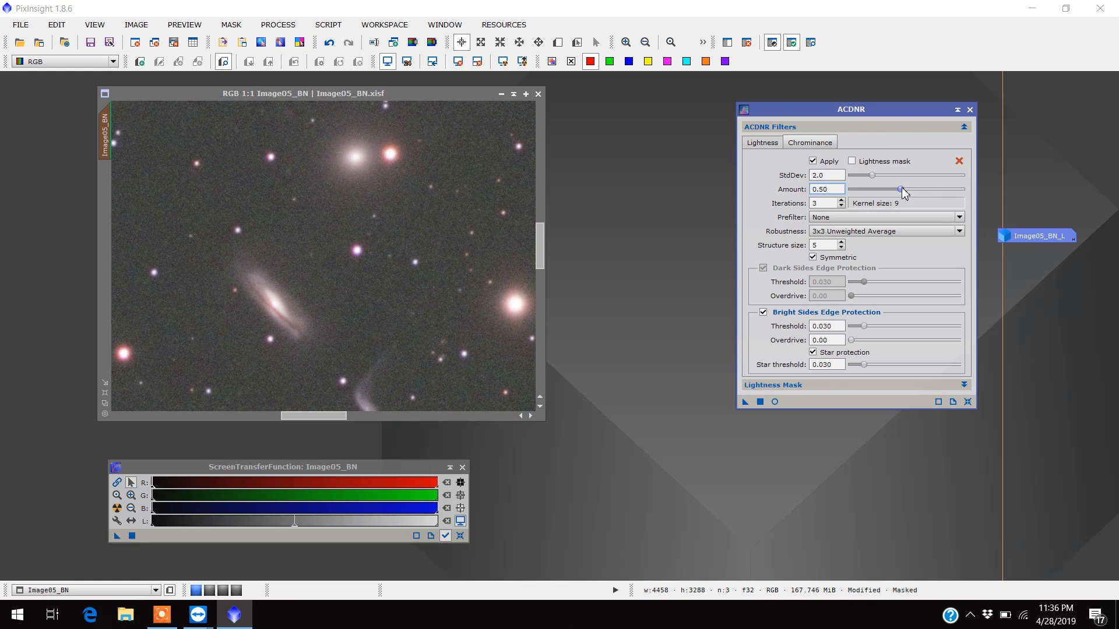
pyautogui.moveTo(872, 177); pyautogui.dragTo(862, 176)
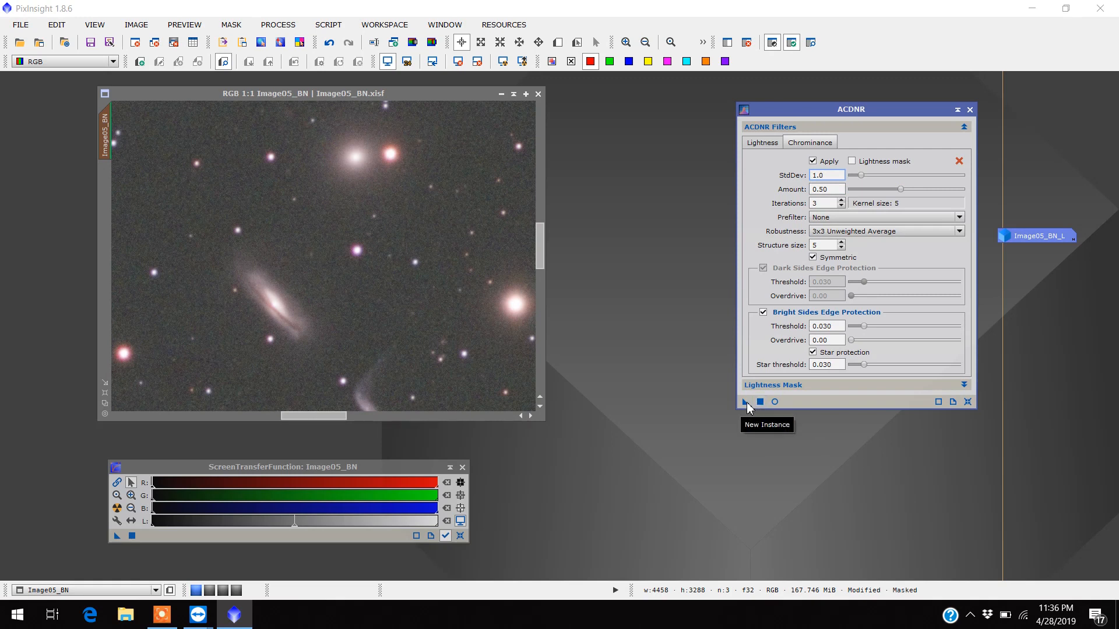
pyautogui.moveTo(747, 405); pyautogui.dragTo(484, 238)
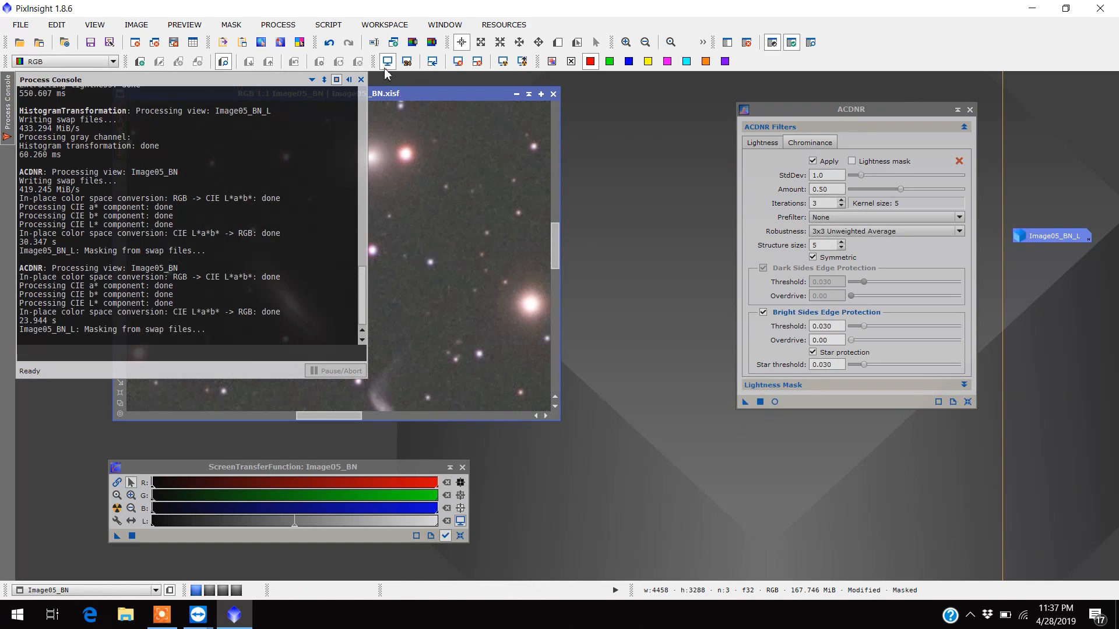
pyautogui.click(361, 79)
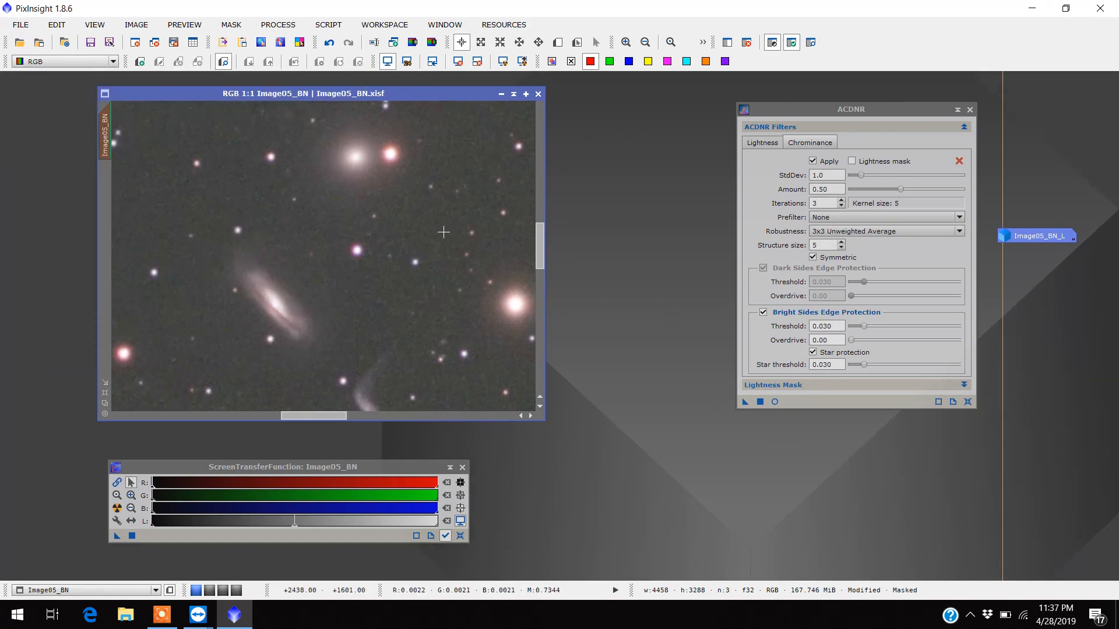
# Undo and redo the second ACDNR pass on Image05_BN to compare the noise, both close up and across the whole image.
pyautogui.click(137, 25)
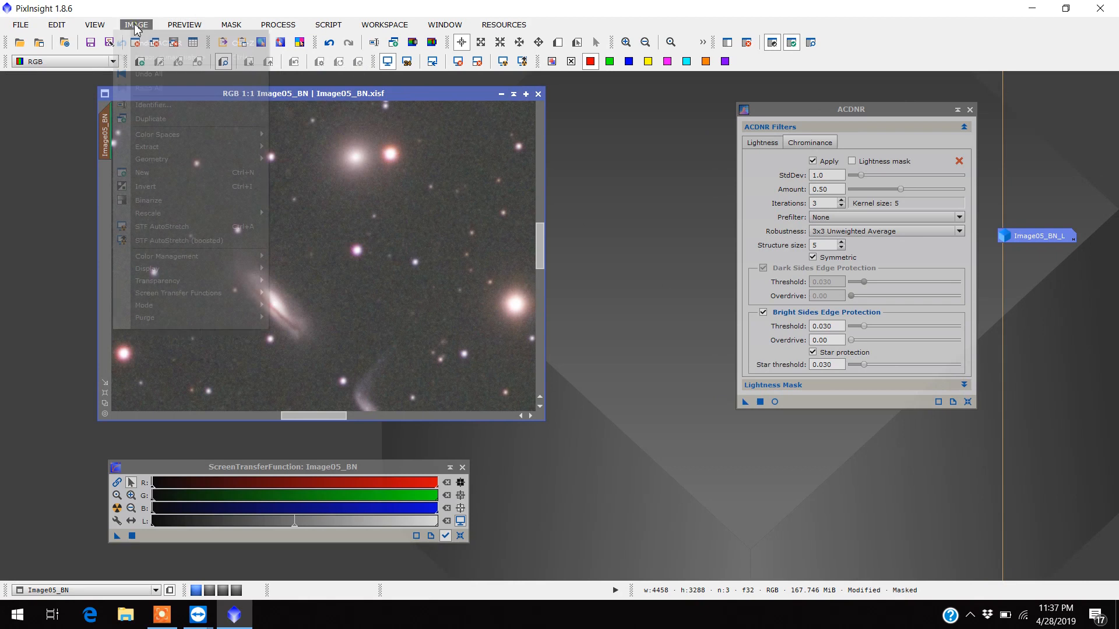
pyautogui.click(399, 94)
pyautogui.moveTo(400, 94); pyautogui.dragTo(566, 100)
pyautogui.click(139, 24)
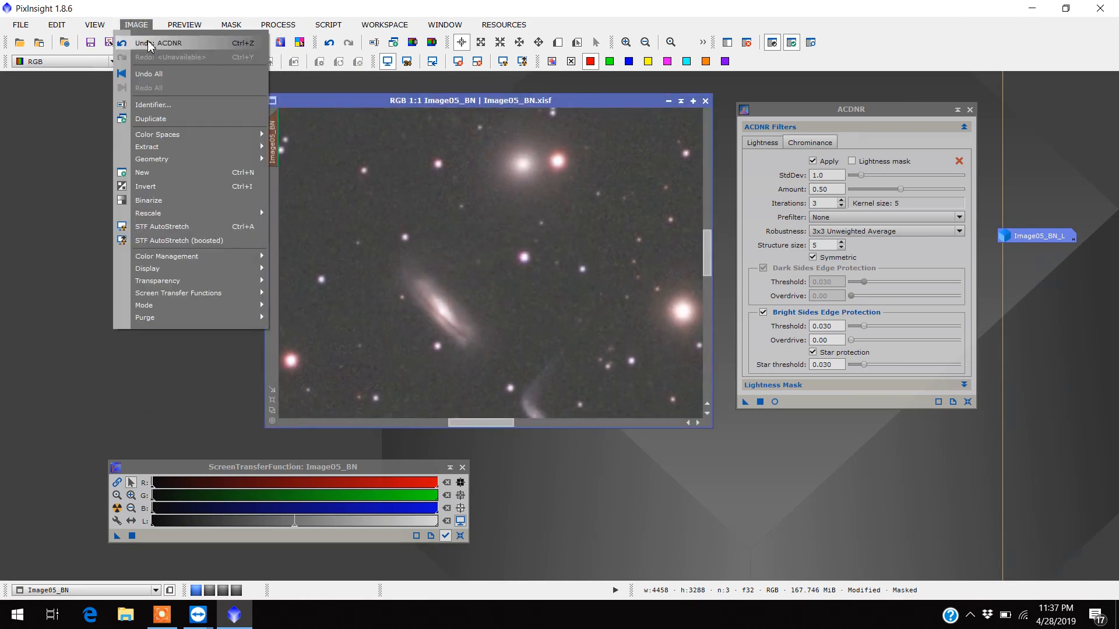
pyautogui.click(151, 43)
pyautogui.click(137, 24)
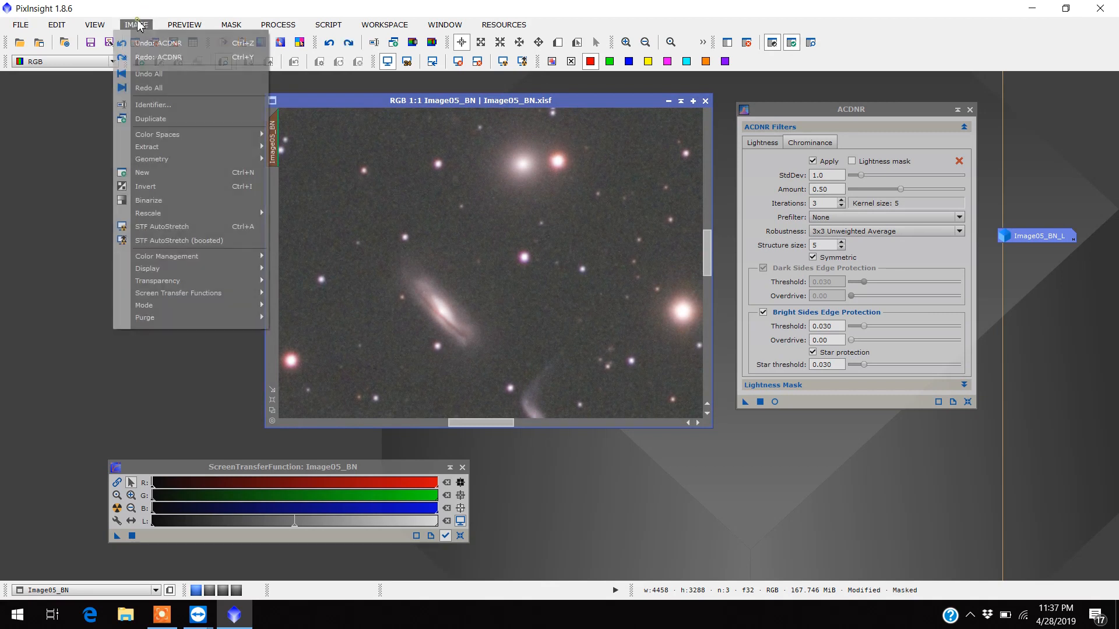
pyautogui.click(144, 62)
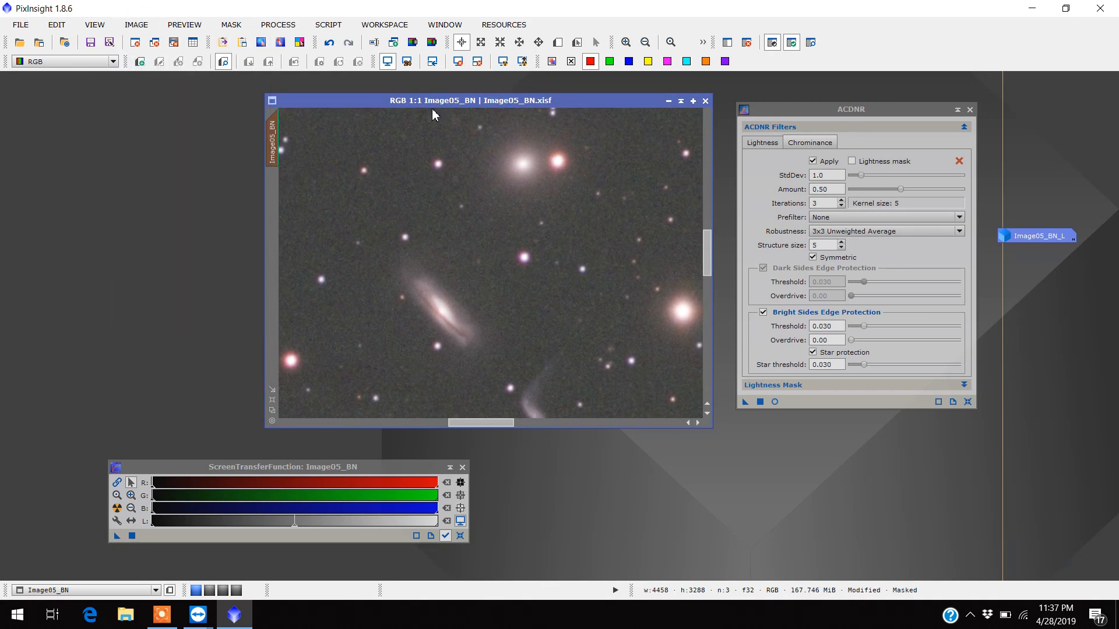
pyautogui.scroll(2, 474, 258)
pyautogui.scroll(-6, 475, 258)
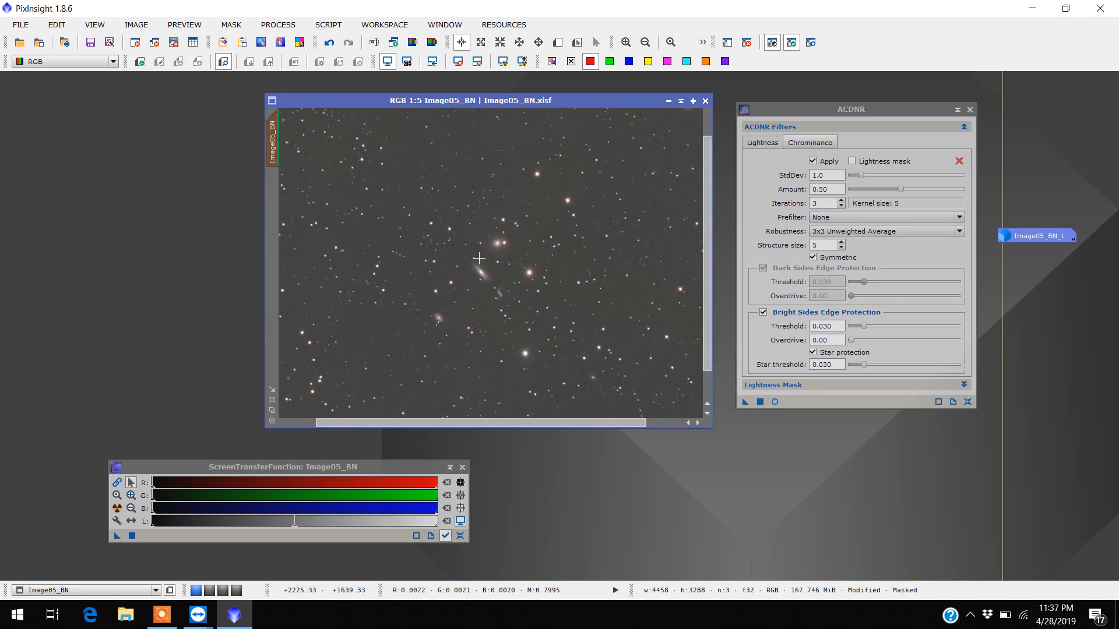
pyautogui.scroll(-3, 479, 258)
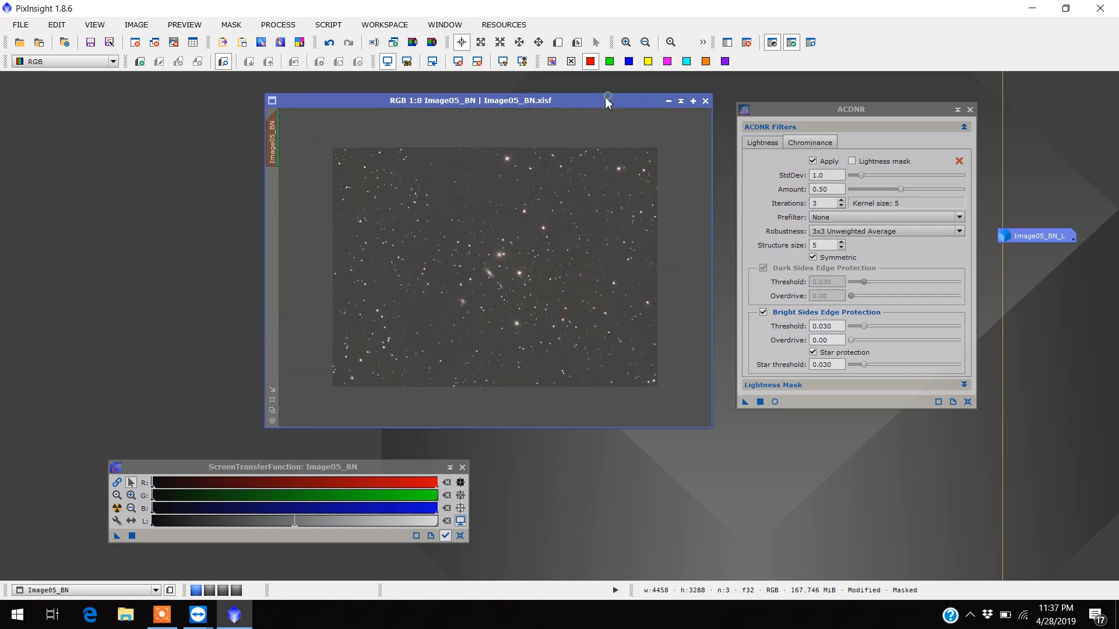
# Close the ACDNR process window and remove the mask from Image05_BN.
pyautogui.moveTo(606, 102); pyautogui.dragTo(486, 101)
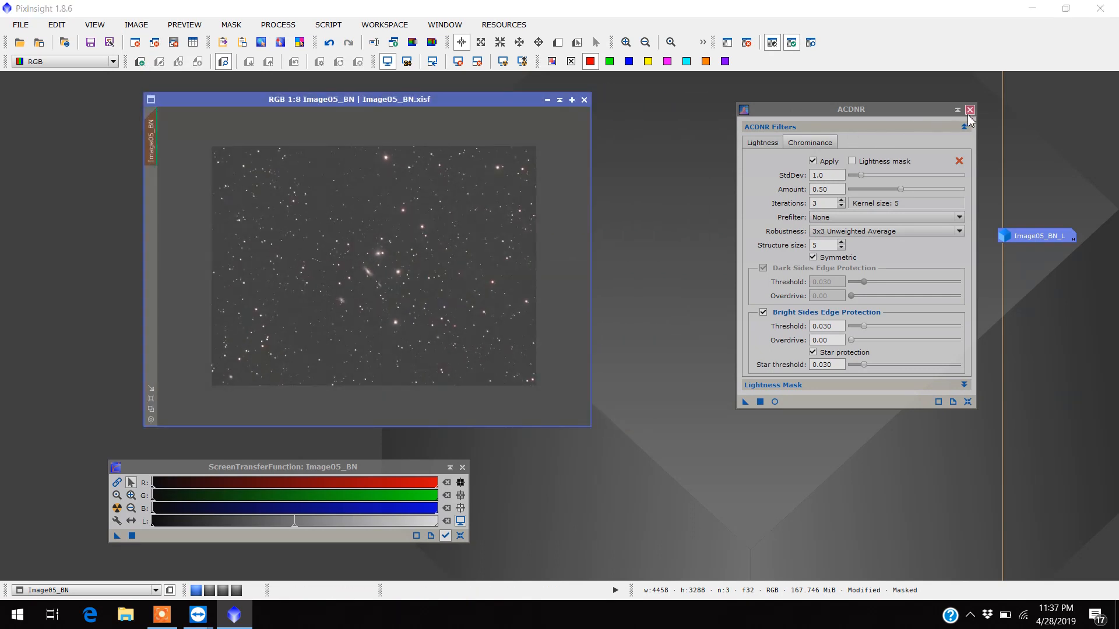
pyautogui.click(967, 114)
pyautogui.moveTo(424, 106); pyautogui.dragTo(393, 92)
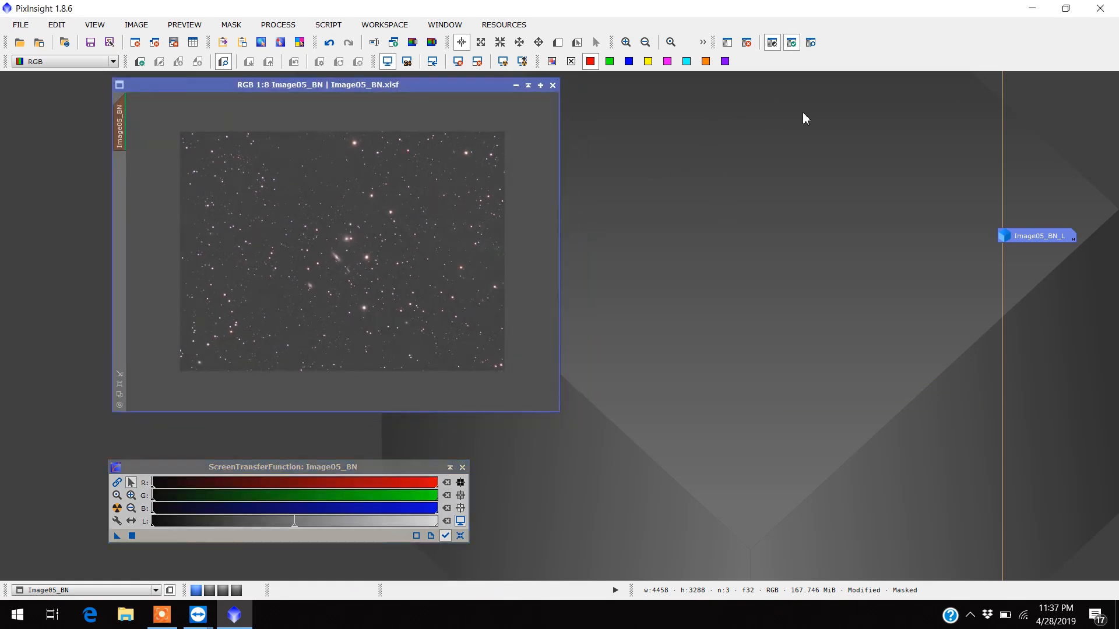
pyautogui.click(747, 45)
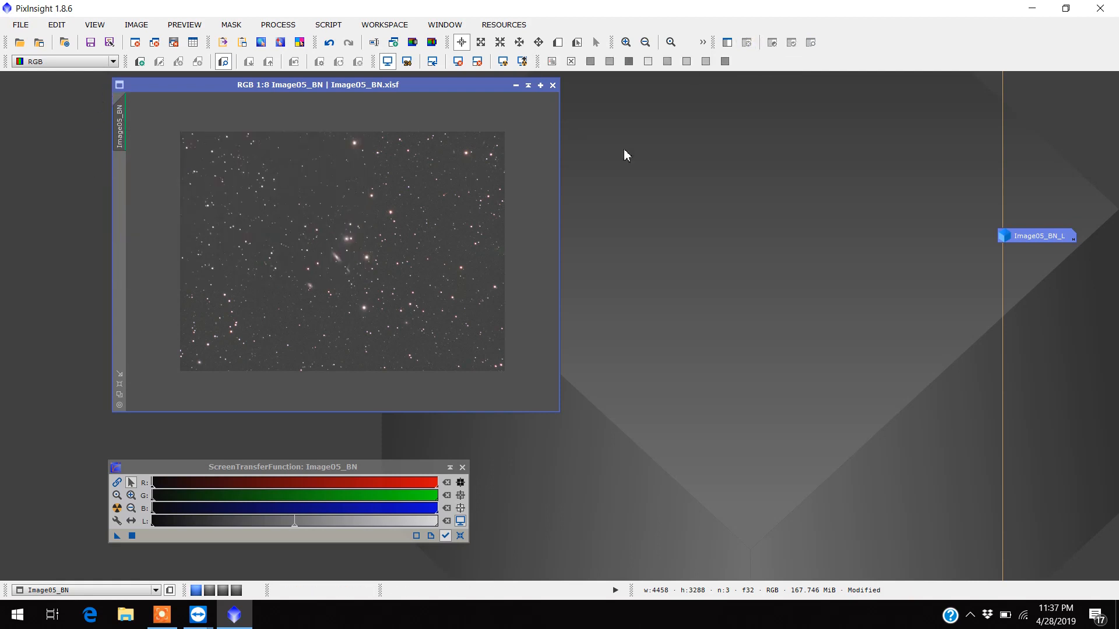
pyautogui.moveTo(393, 85); pyautogui.dragTo(401, 89)
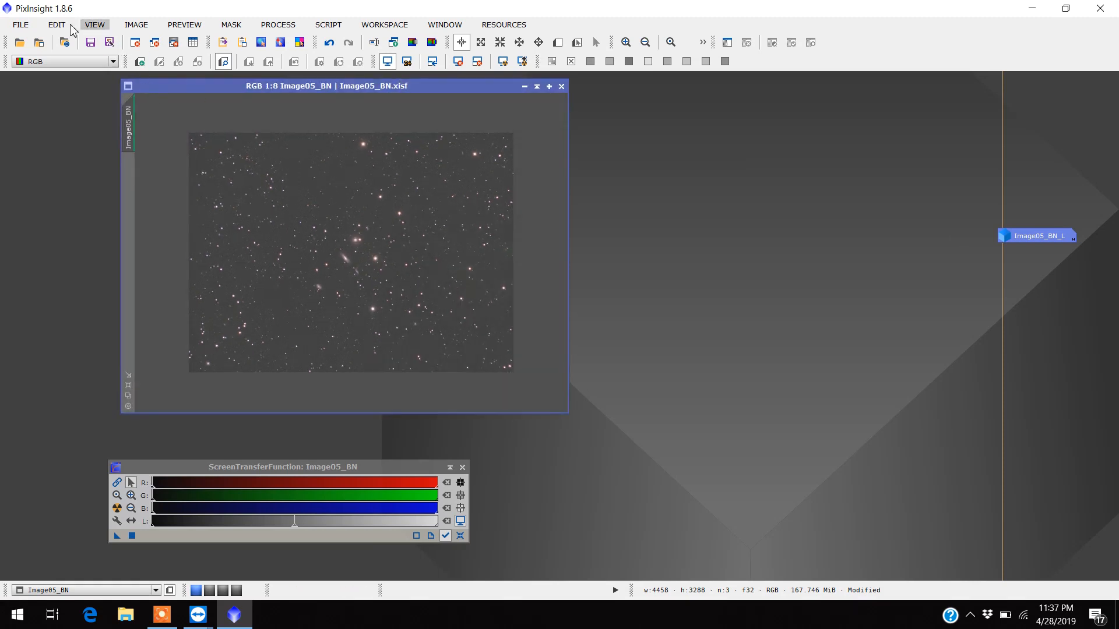
# Save the noise-reduced image as Image05_NR1 in XISF format in the Output folder with 32-bit IEEE 754 floating point samples.
pyautogui.click(26, 24)
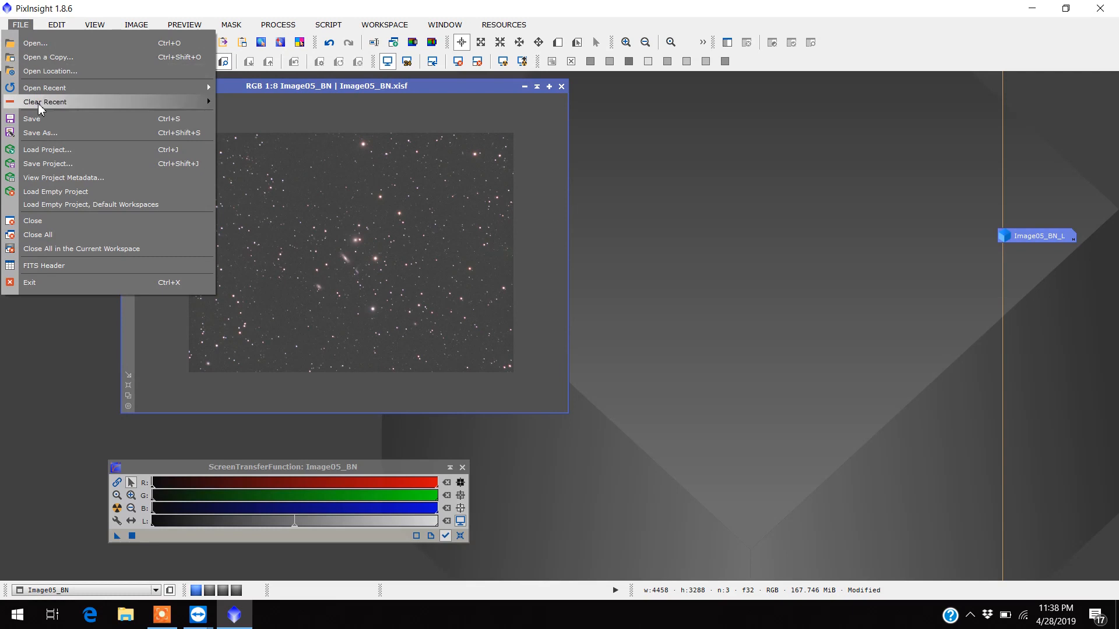
pyautogui.click(52, 133)
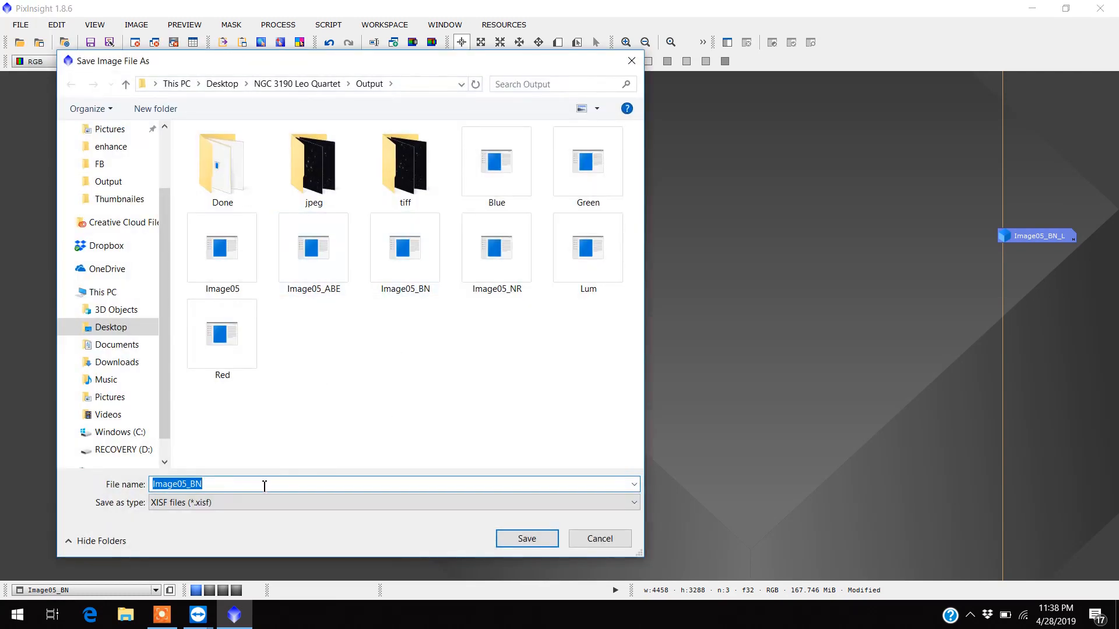
pyautogui.click(257, 484)
pyautogui.press('BackSpace')
pyautogui.press('BackSpace')
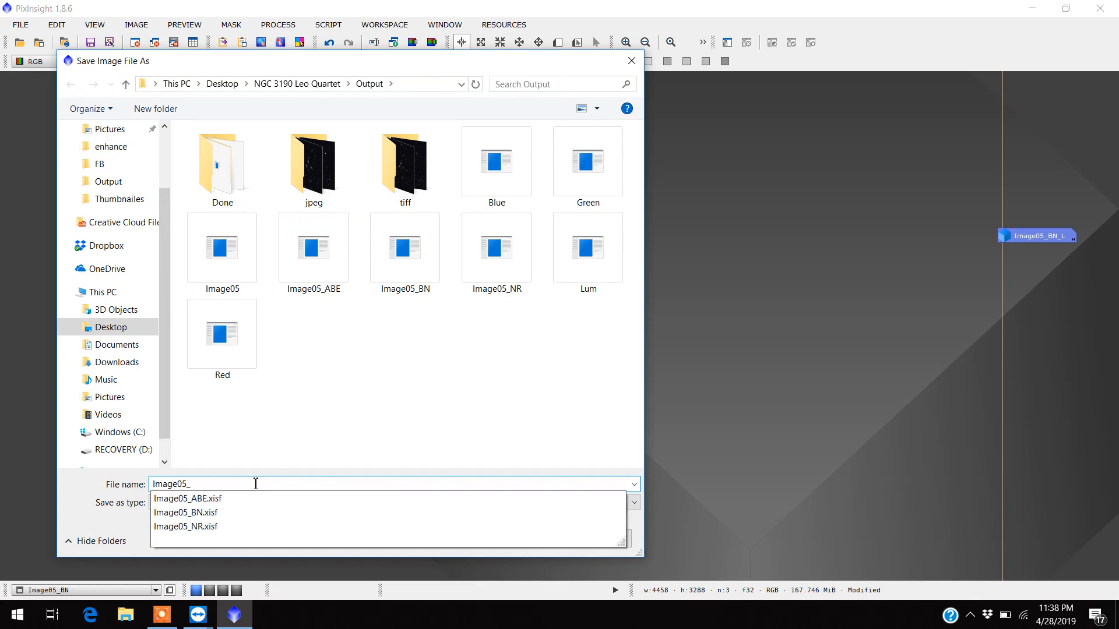
pyautogui.write('NR1')
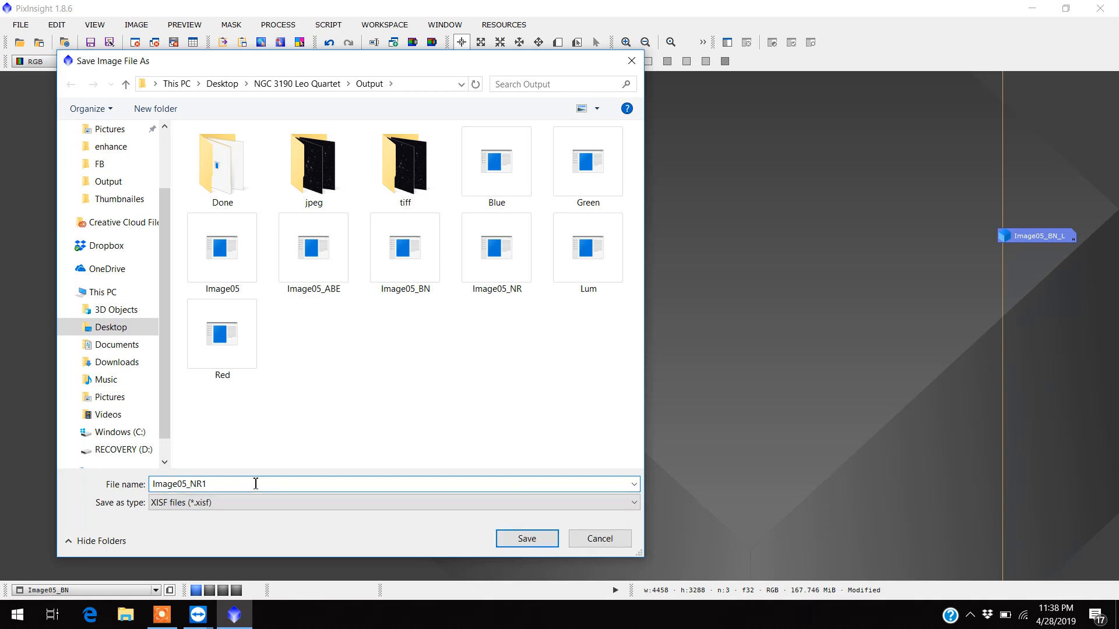
pyautogui.click(524, 539)
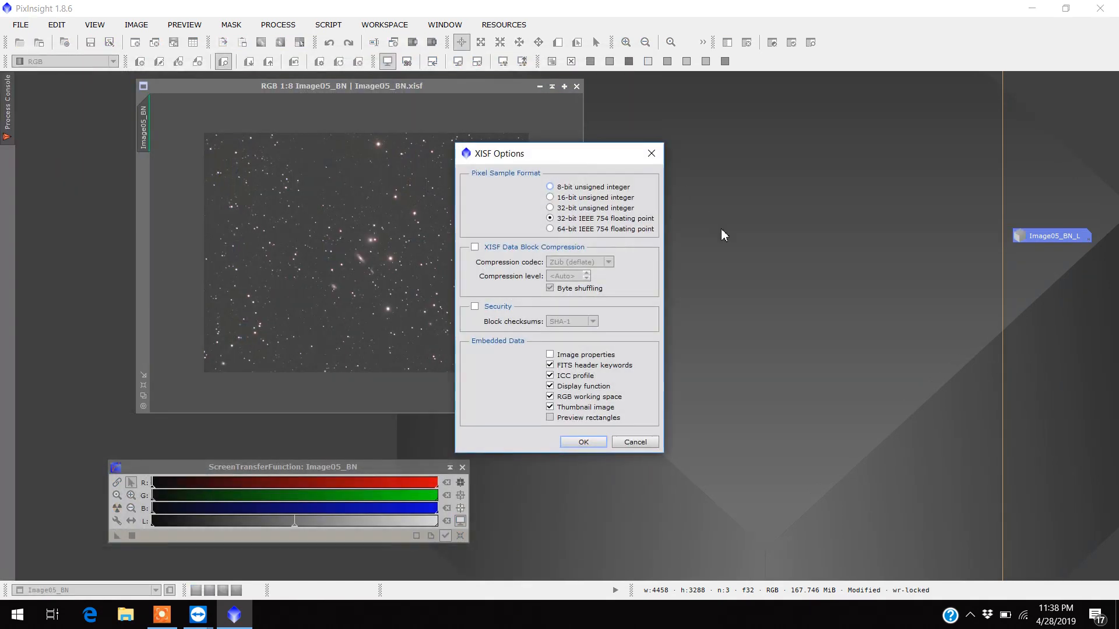
pyautogui.click(570, 444)
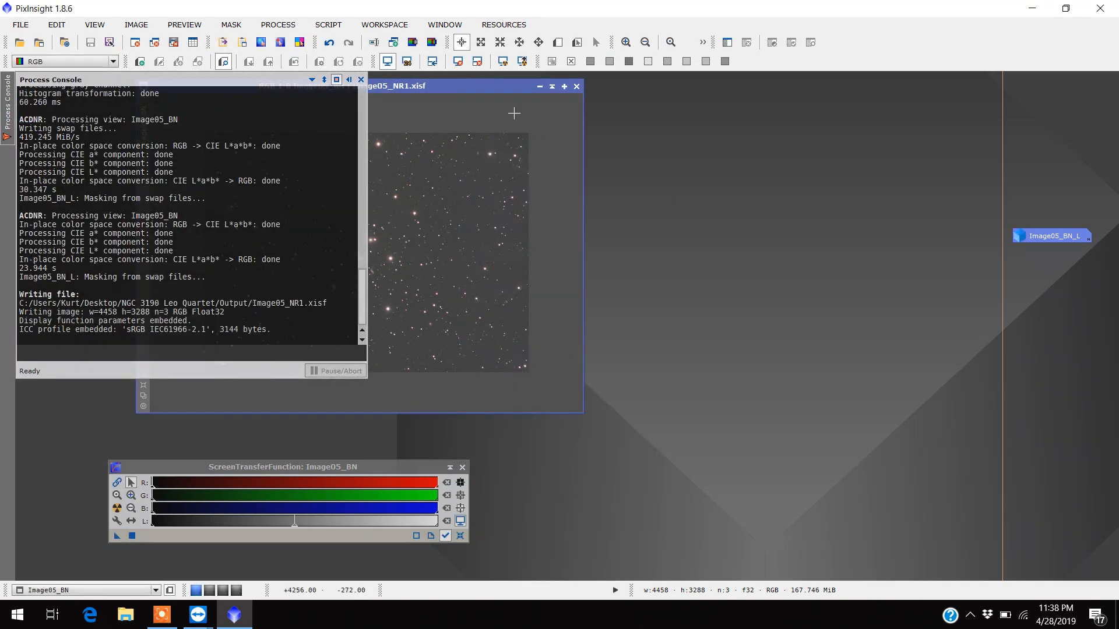
pyautogui.click(361, 80)
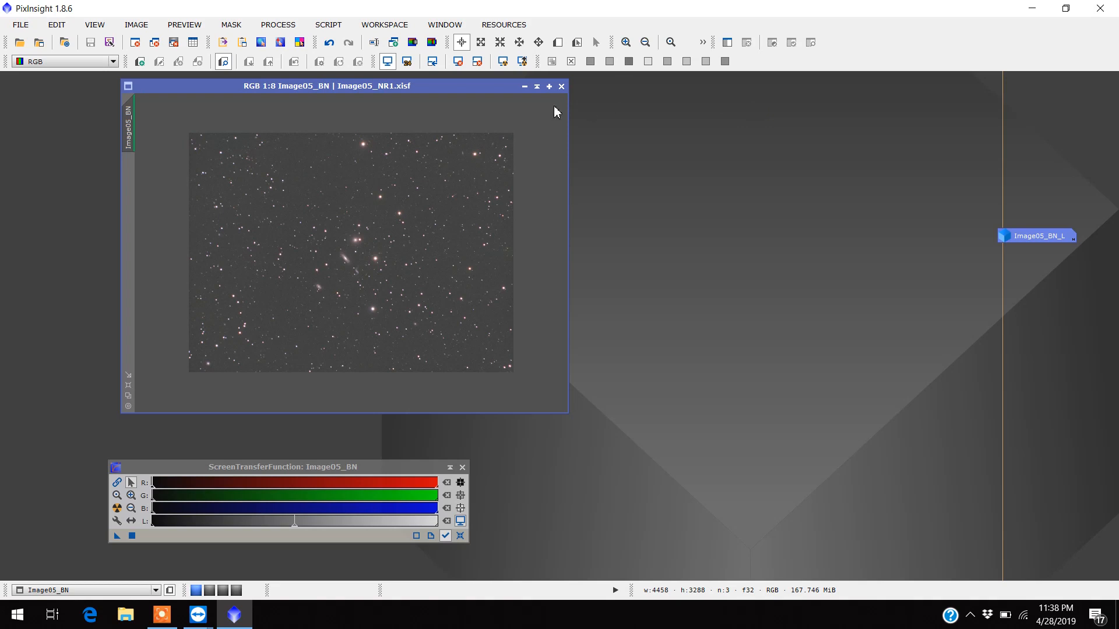
pyautogui.moveTo(472, 86); pyautogui.dragTo(427, 96)
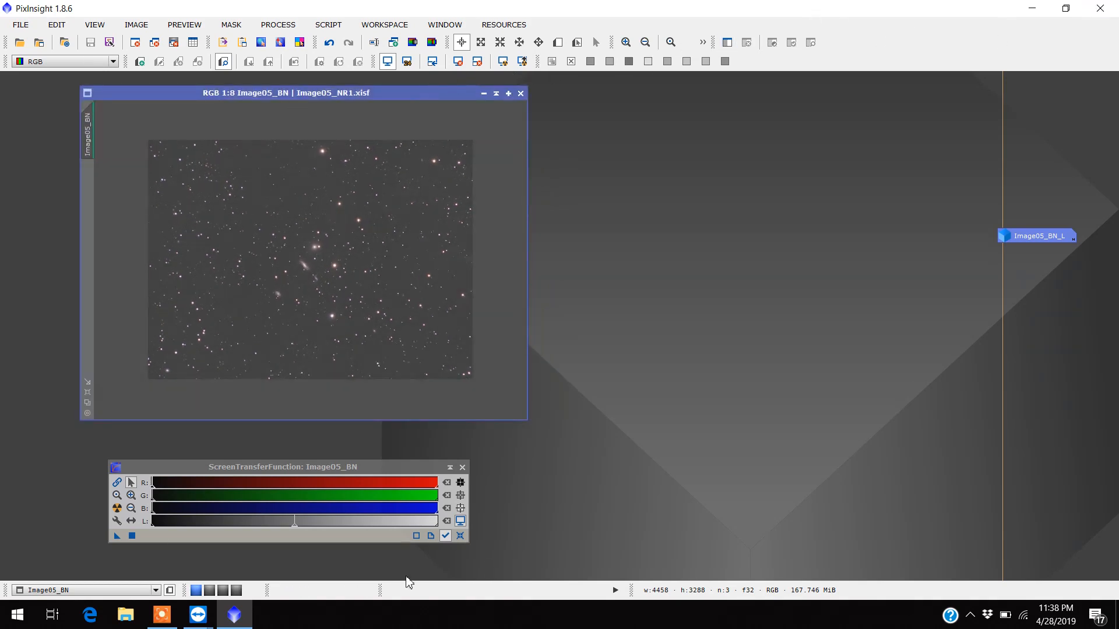
pyautogui.click(163, 617)
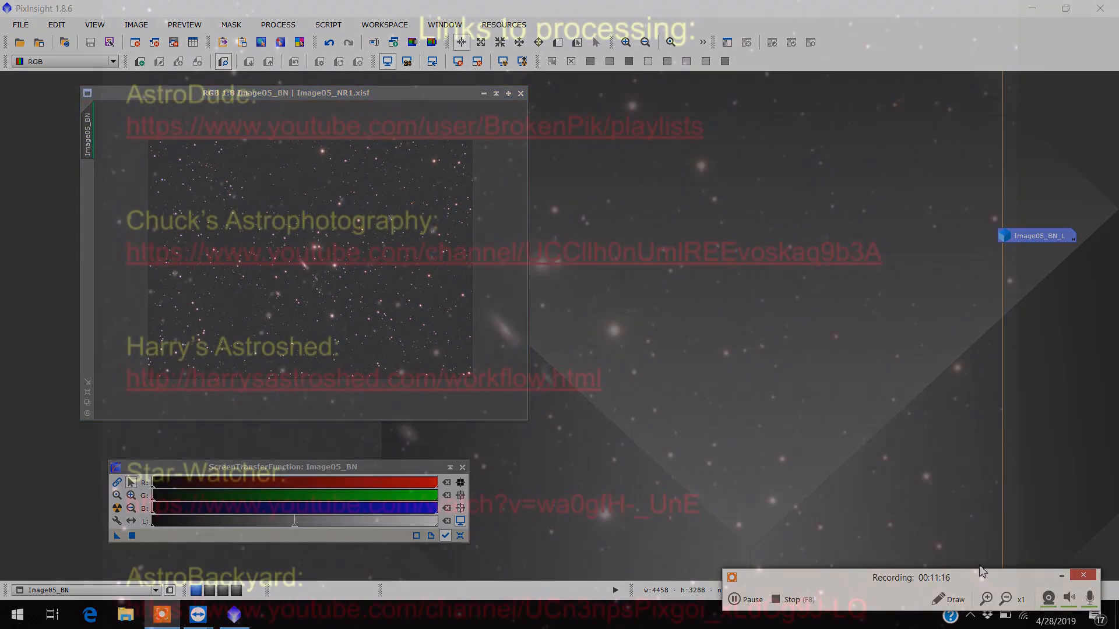